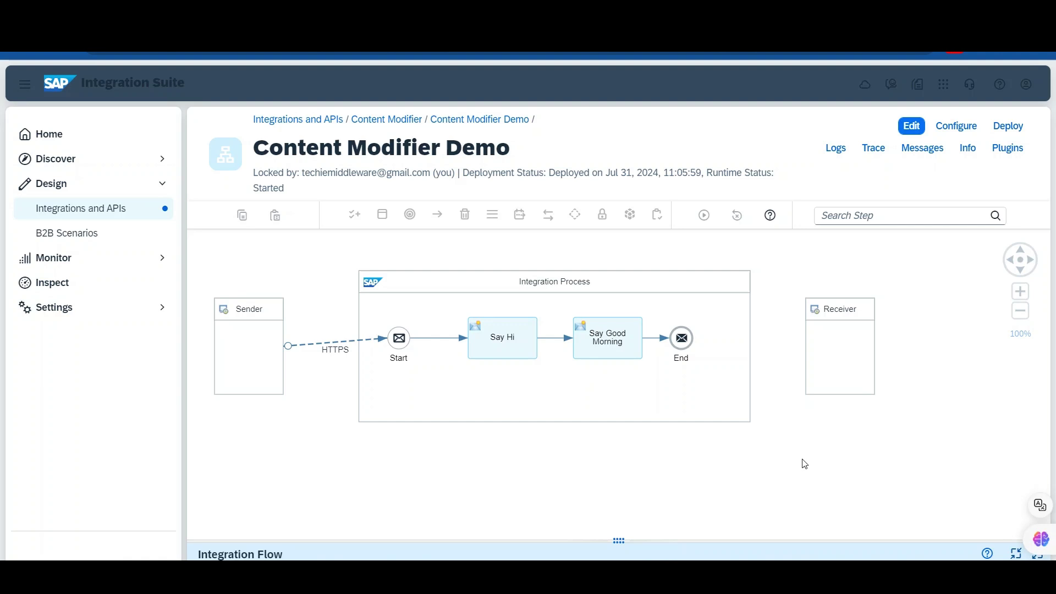
Open the Content Modifier Demo flow for editing, closing the previous session, and check the constant message body of the Say Hi step
{"action": "left_click", "coordinate": [507, 334]}
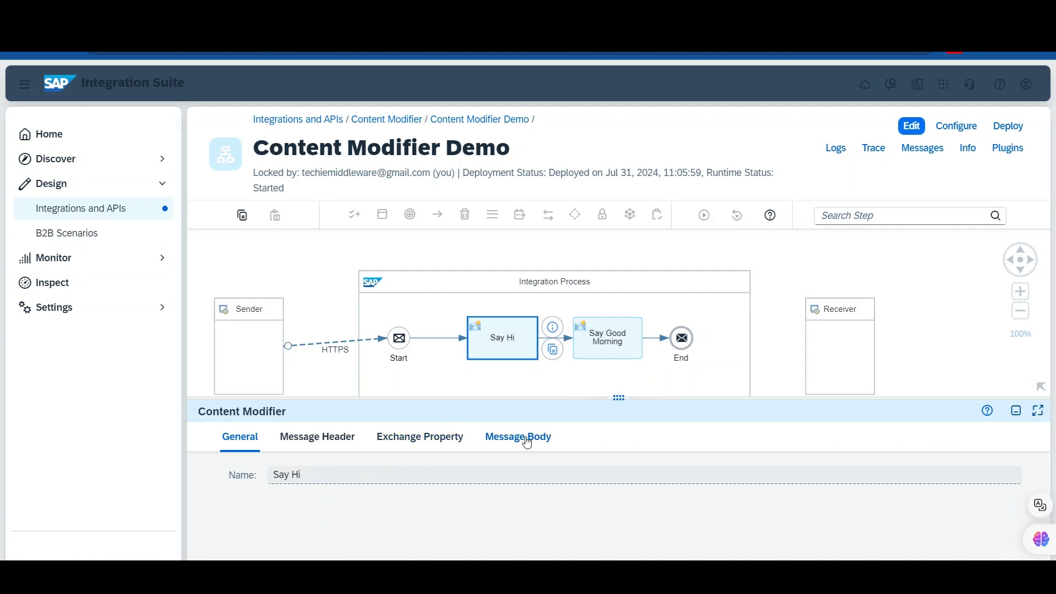
{"action": "left_click", "coordinate": [524, 438]}
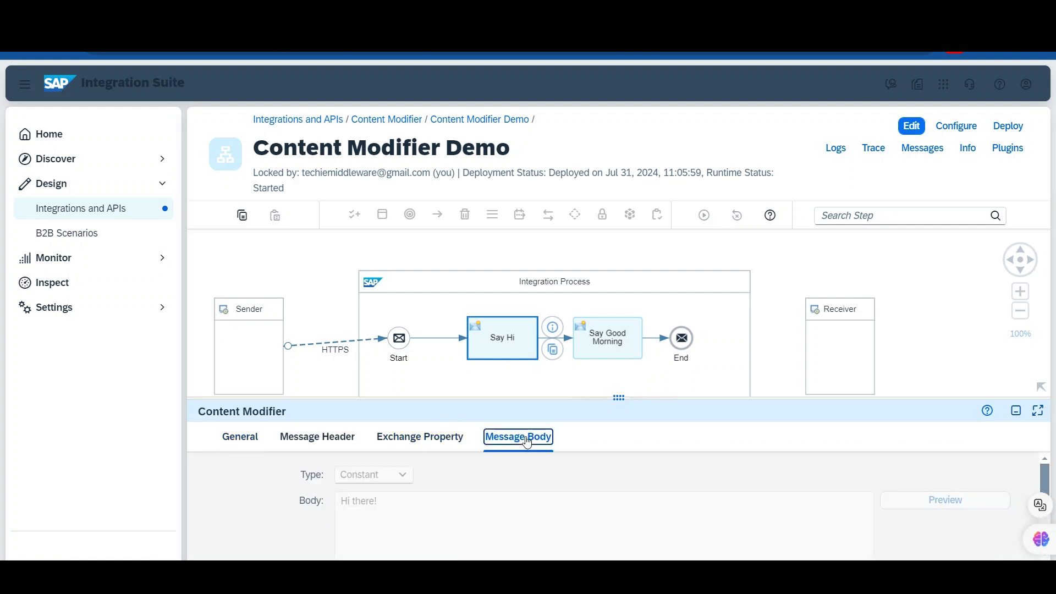
{"action": "left_click", "coordinate": [912, 126]}
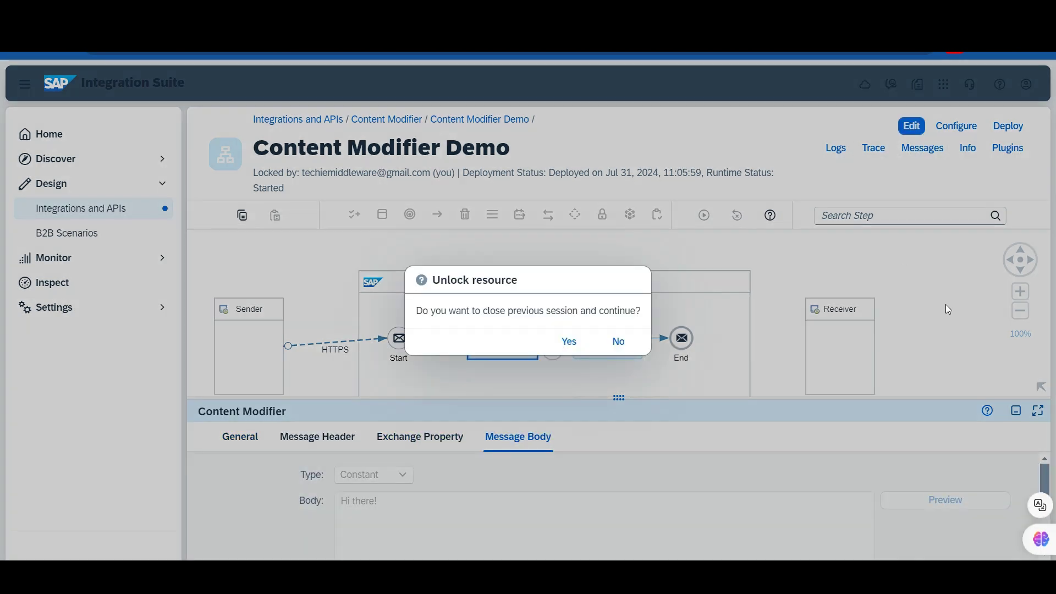
{"action": "left_click", "coordinate": [569, 341]}
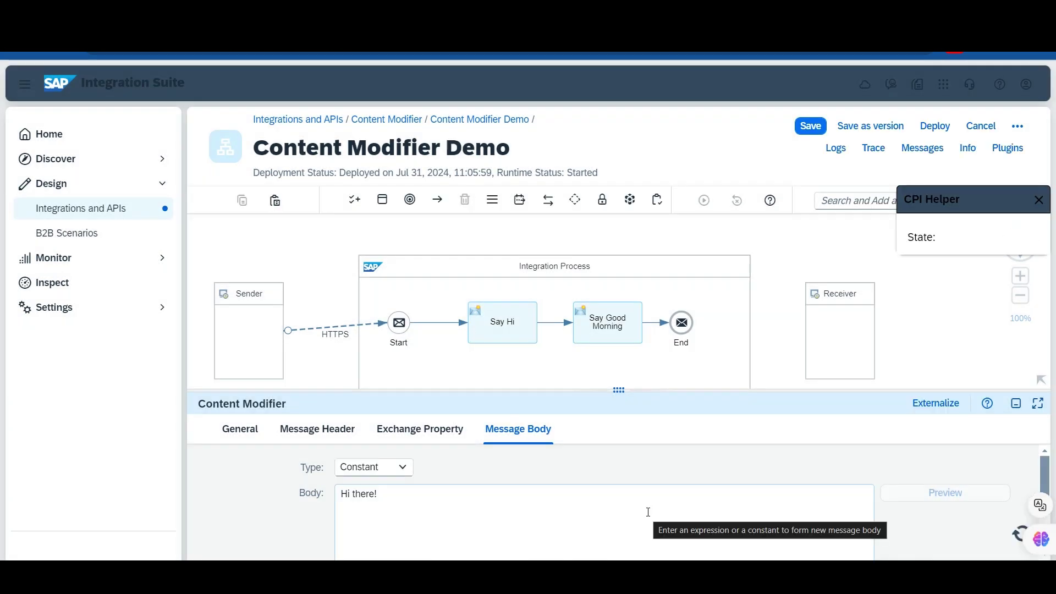
{"action": "left_click", "coordinate": [1039, 200]}
{"action": "triple_click", "coordinate": [387, 493]}
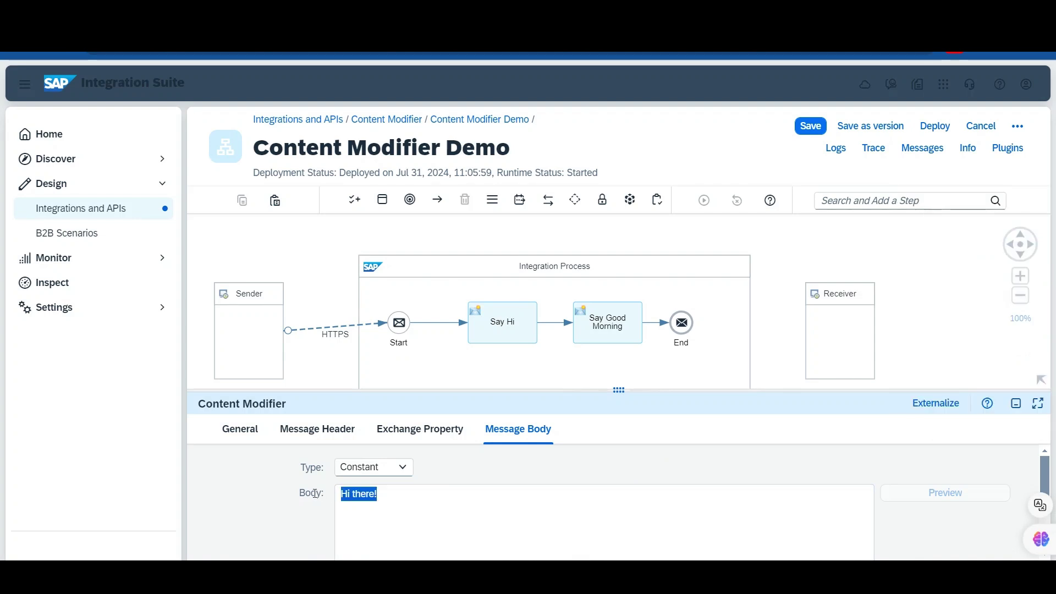
Examine the message header, exchange property and message body expression of the Say Good Morning content modifier
{"action": "left_click", "coordinate": [612, 316]}
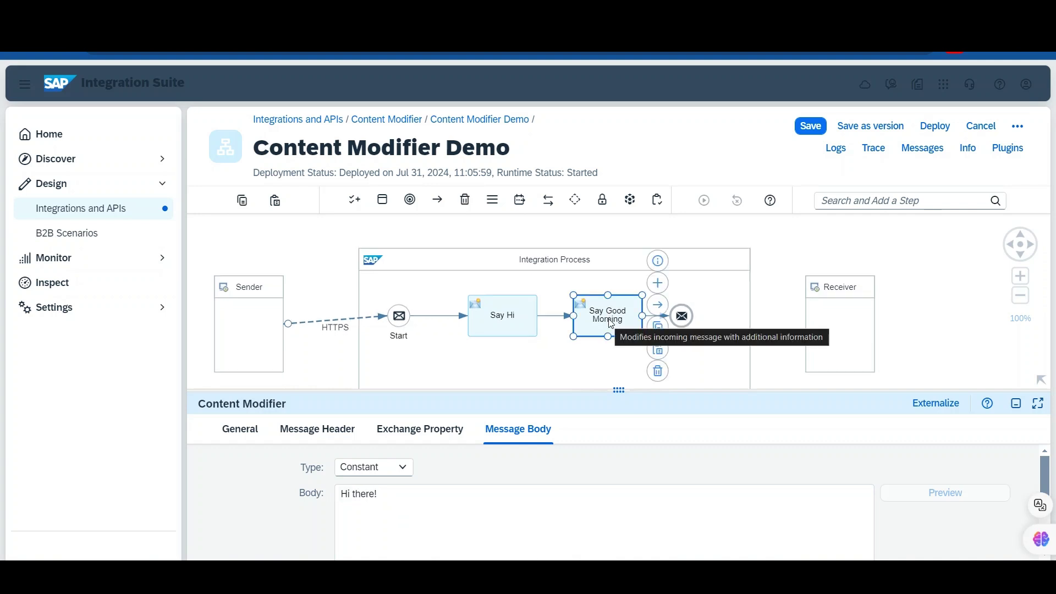
{"action": "left_click", "coordinate": [345, 434]}
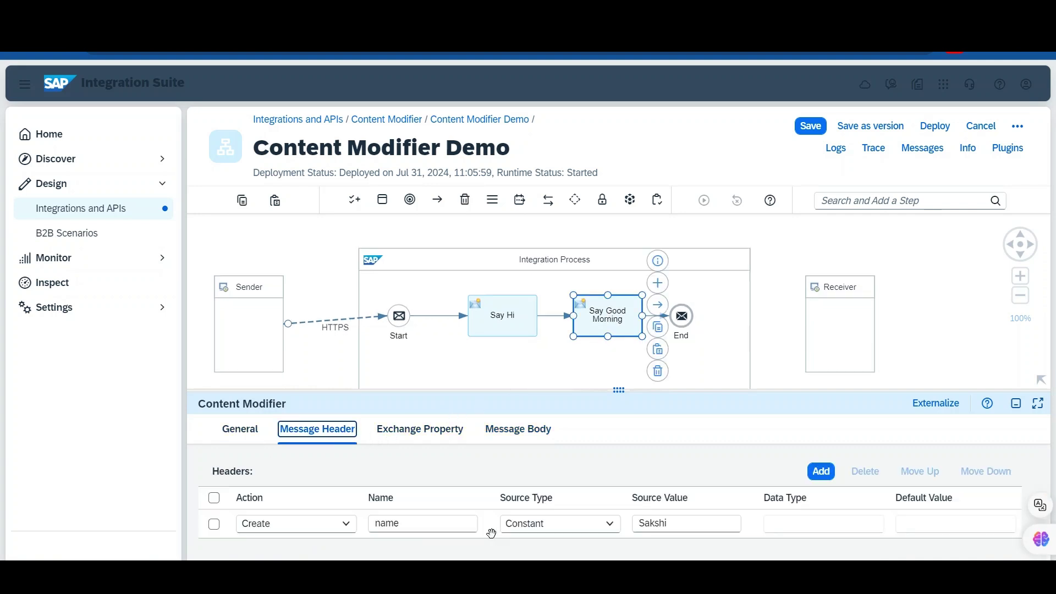
{"action": "left_click", "coordinate": [439, 440]}
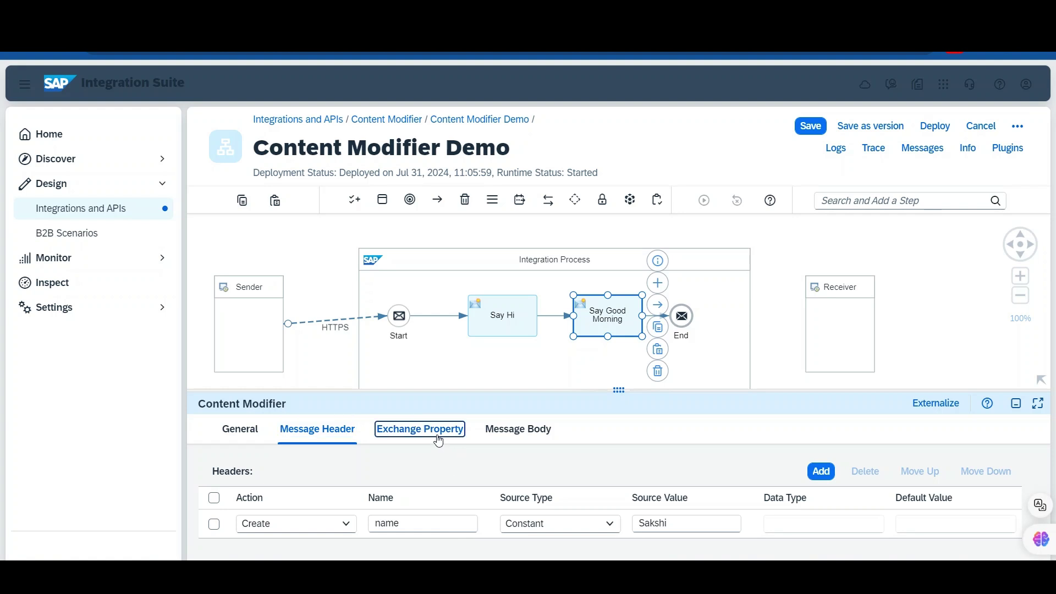
{"action": "left_click", "coordinate": [519, 438]}
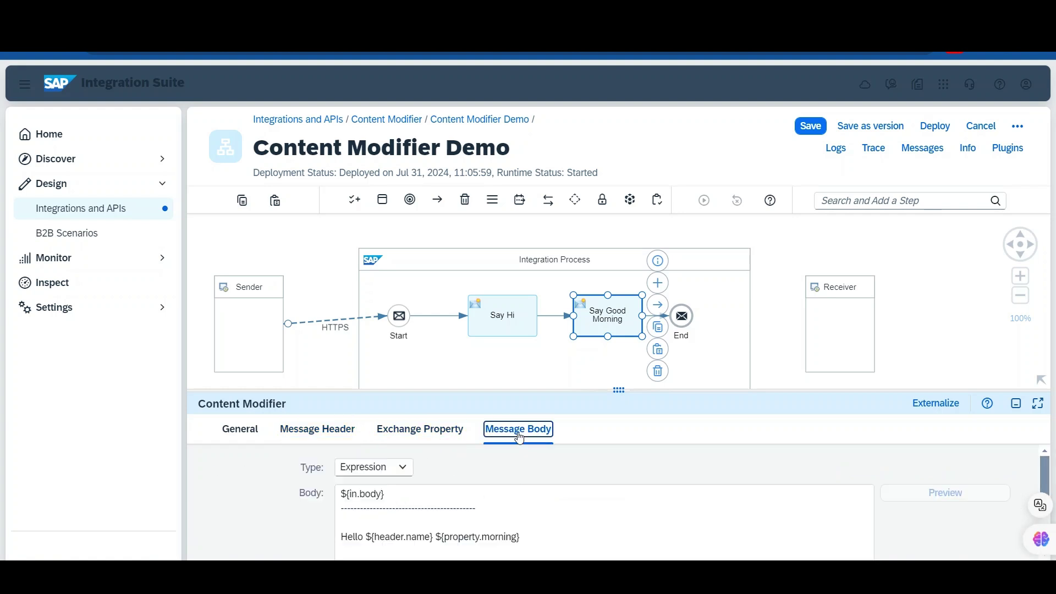
{"action": "scroll", "coordinate": [575, 513], "scroll_direction": "down", "scroll_amount": 1}
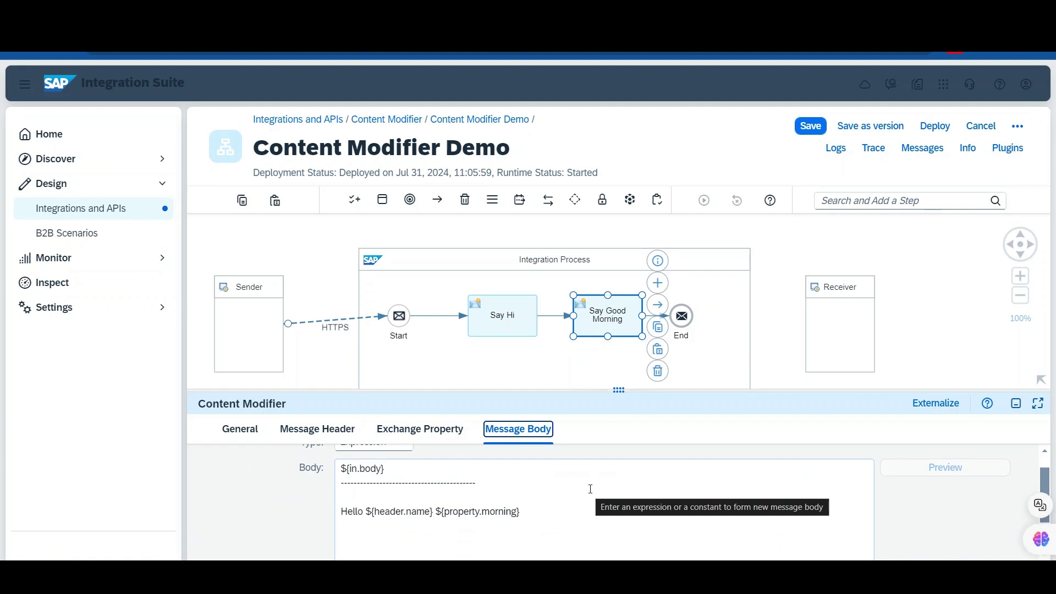
{"action": "left_click_drag", "start_coordinate": [533, 513], "coordinate": [334, 521]}
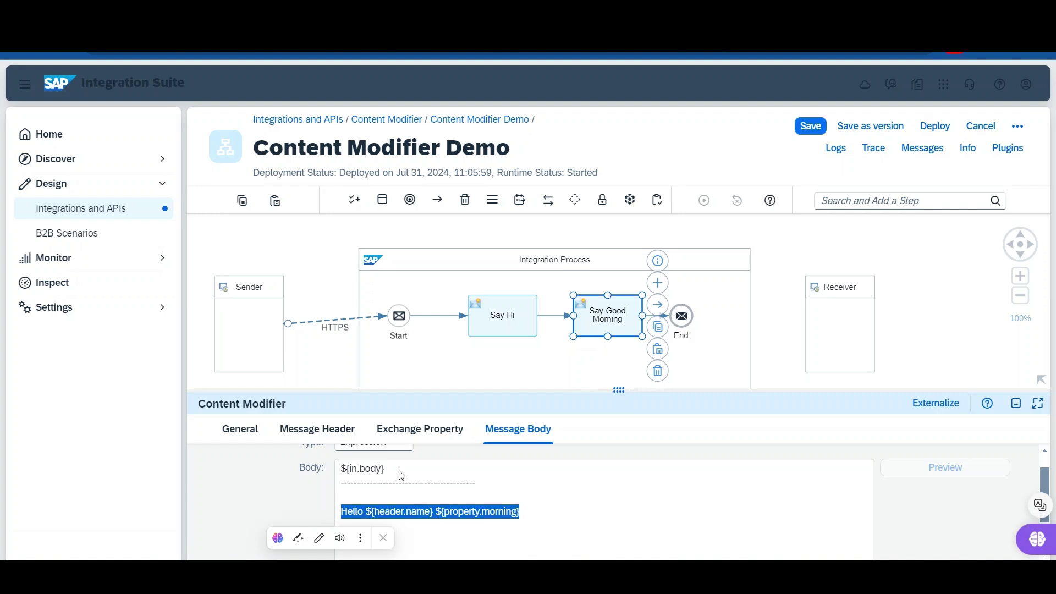
{"action": "left_click", "coordinate": [601, 507]}
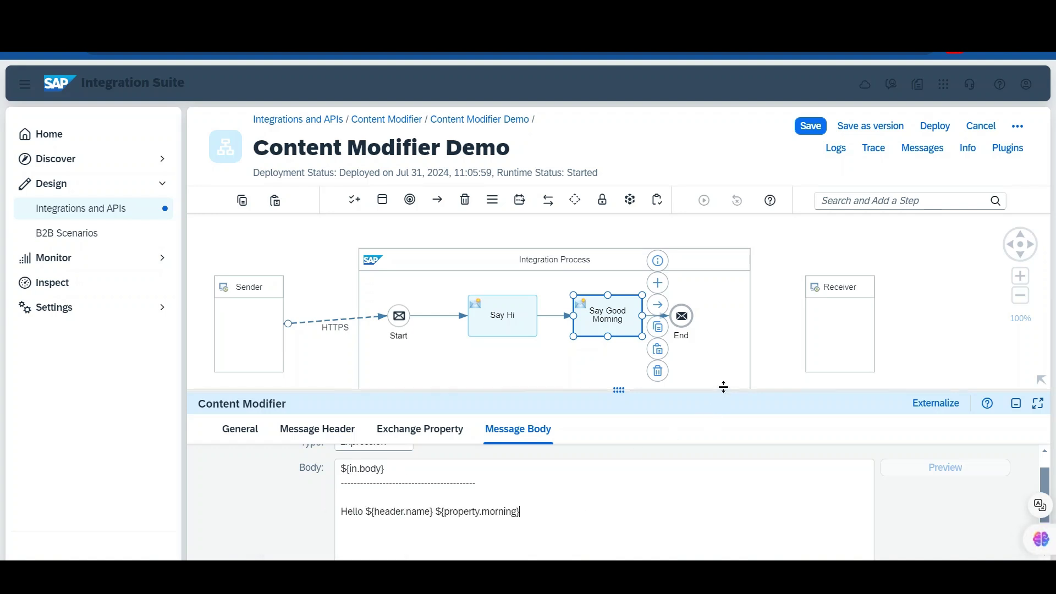
{"action": "left_click_drag", "start_coordinate": [722, 388], "coordinate": [724, 472]}
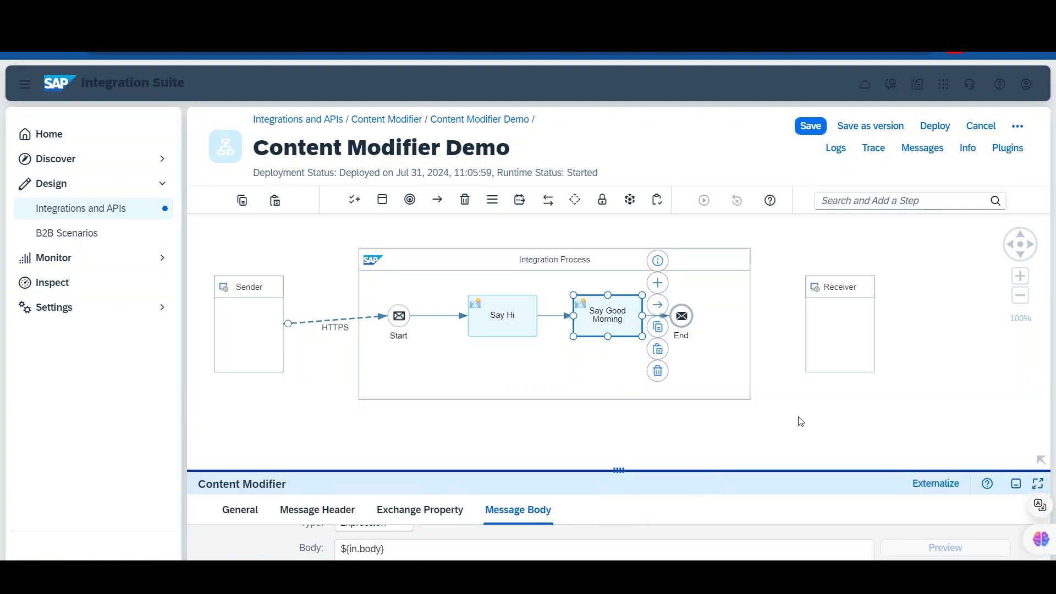
Deploy the Content Modifier Demo integration flow and acknowledge the deployment notice
{"action": "left_click", "coordinate": [939, 132]}
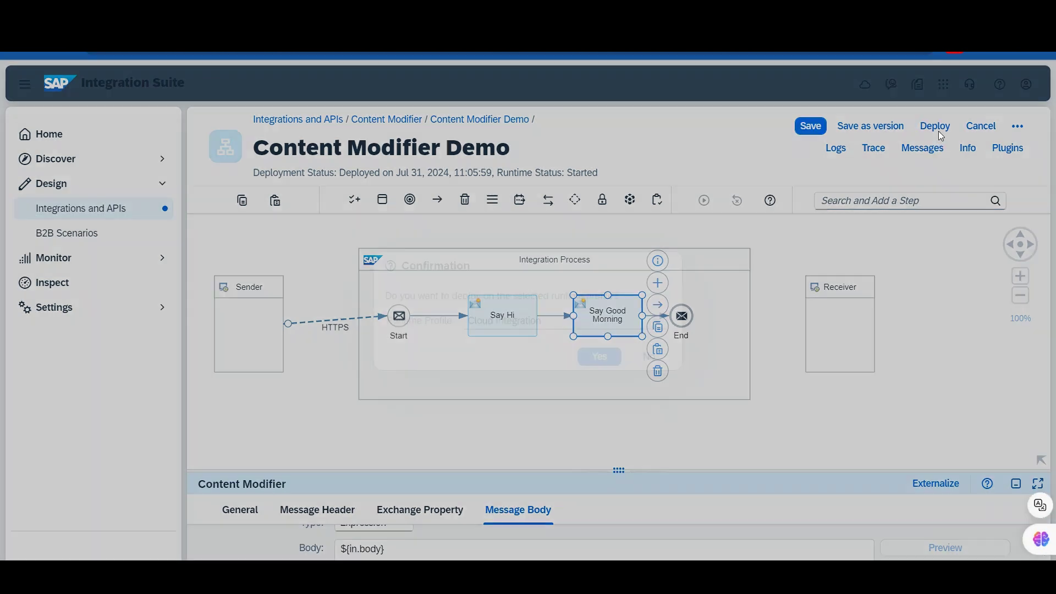
{"action": "left_click", "coordinate": [601, 359]}
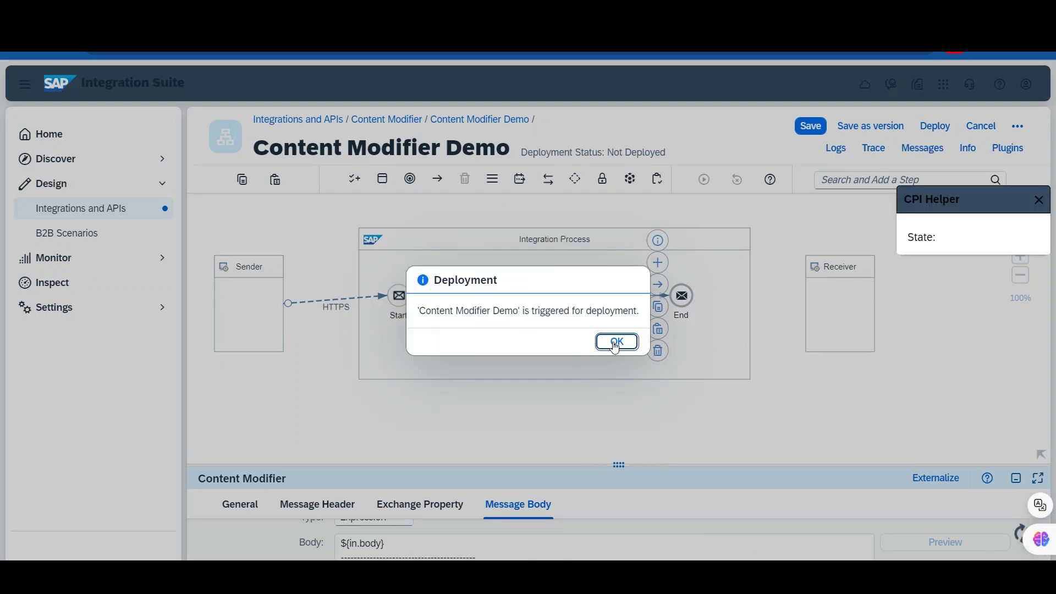
{"action": "left_click", "coordinate": [616, 344]}
Check the integration flow's deployment status and runtime status
{"action": "left_click", "coordinate": [682, 413]}
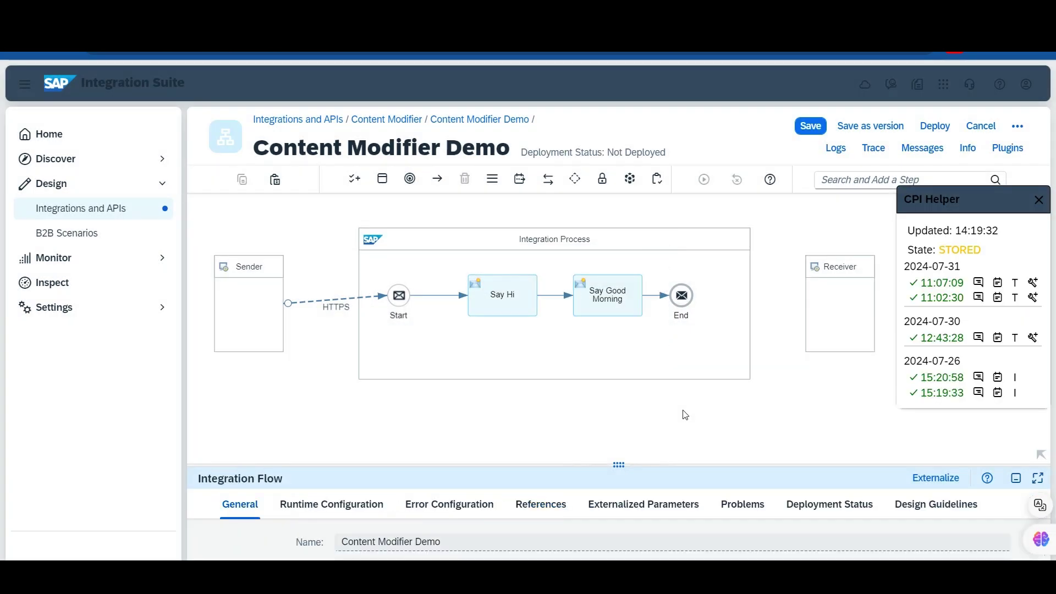
{"action": "left_click", "coordinate": [842, 505]}
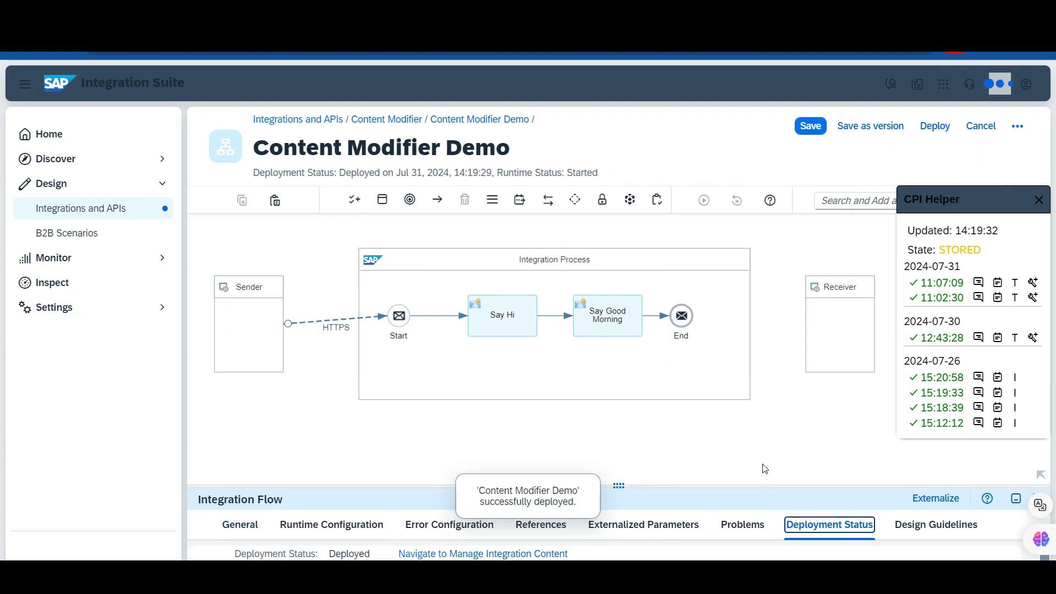
{"action": "left_click_drag", "start_coordinate": [748, 471], "coordinate": [738, 364]}
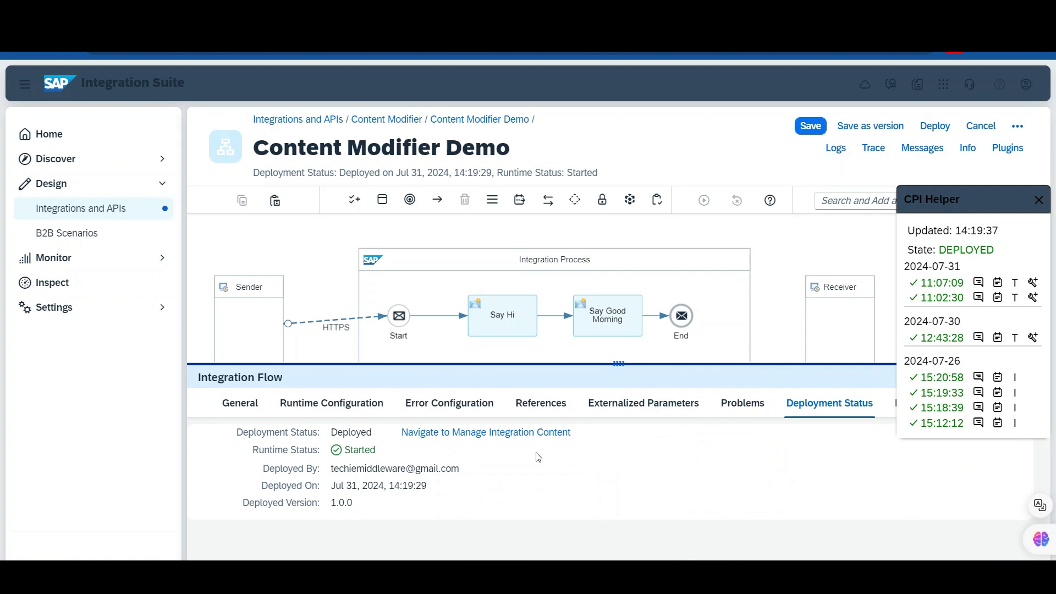
Go to Manage Integration Content, refresh the content until the flow's endpoint is listed, and copy the endpoint URL
{"action": "left_click", "coordinate": [484, 436]}
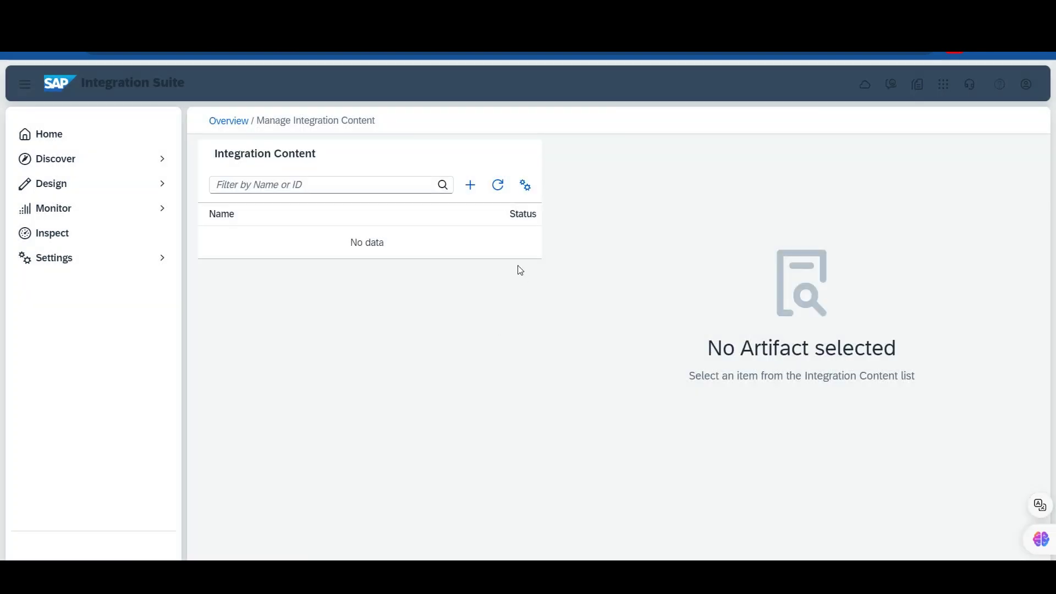
{"action": "left_click", "coordinate": [498, 190]}
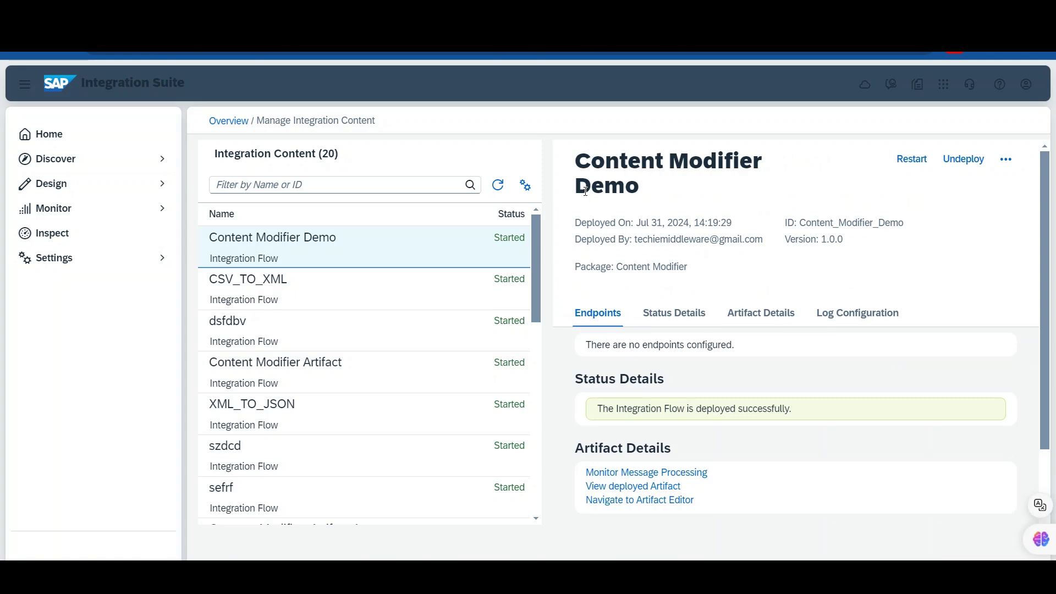
{"action": "left_click", "coordinate": [499, 189]}
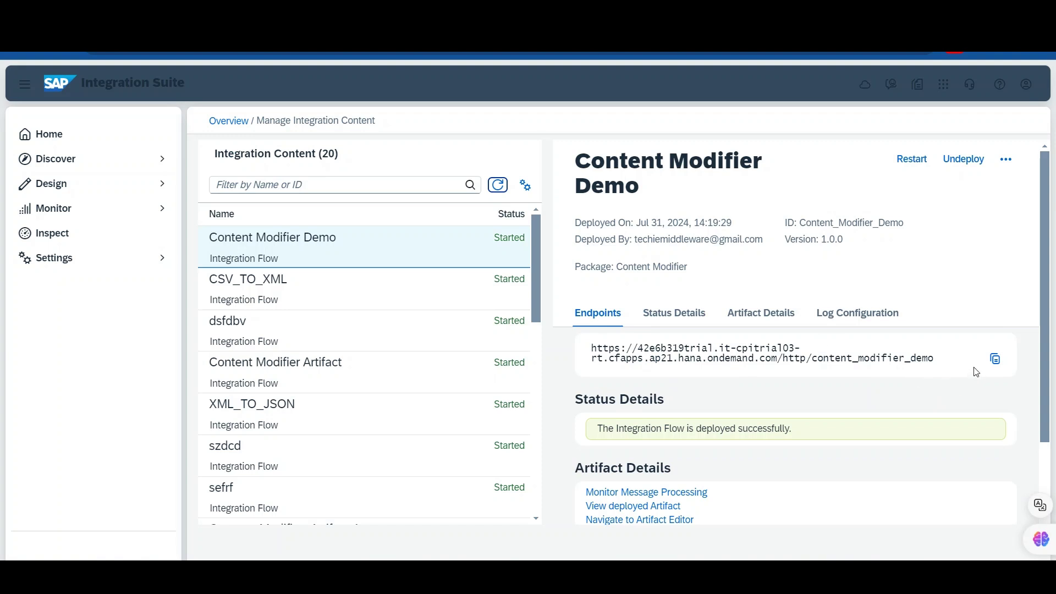
{"action": "left_click", "coordinate": [995, 360]}
Change the log level of the deployed Content Modifier Demo flow to Trace
{"action": "scroll", "coordinate": [934, 395], "scroll_direction": "down", "scroll_amount": 5}
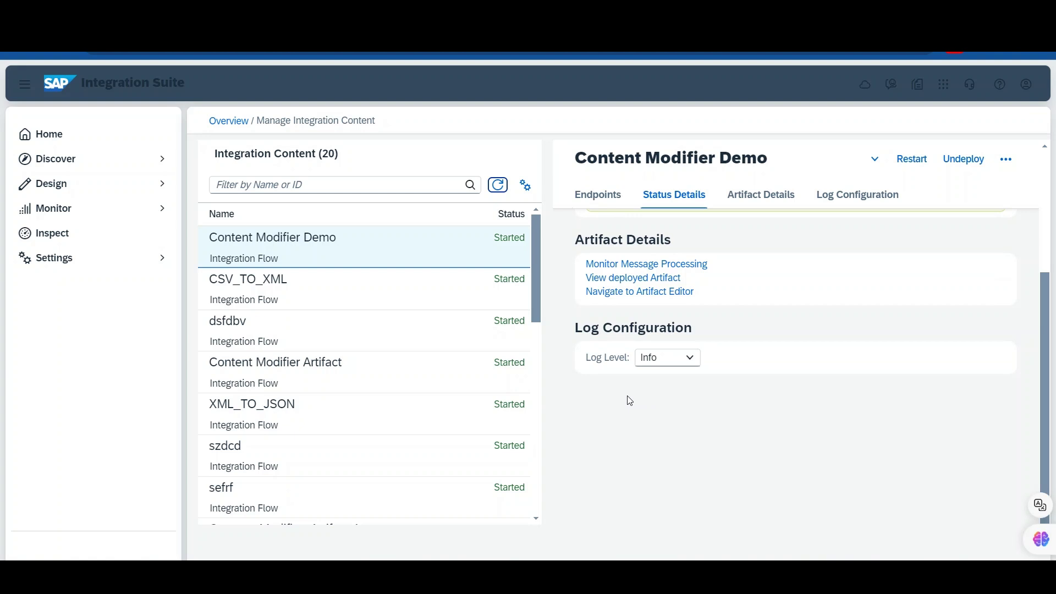
{"action": "left_click", "coordinate": [691, 361]}
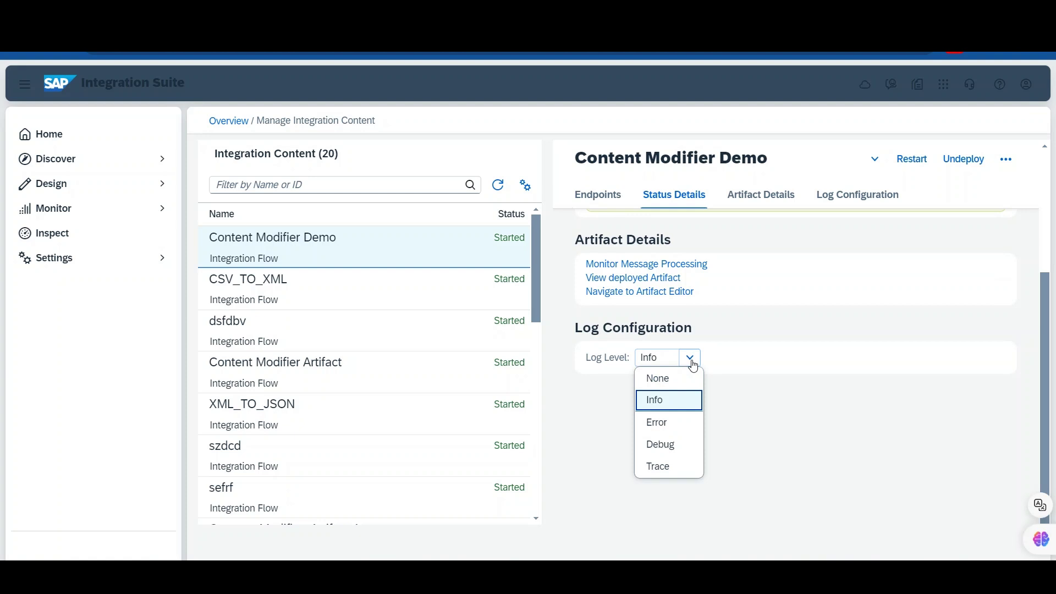
{"action": "left_click", "coordinate": [680, 468]}
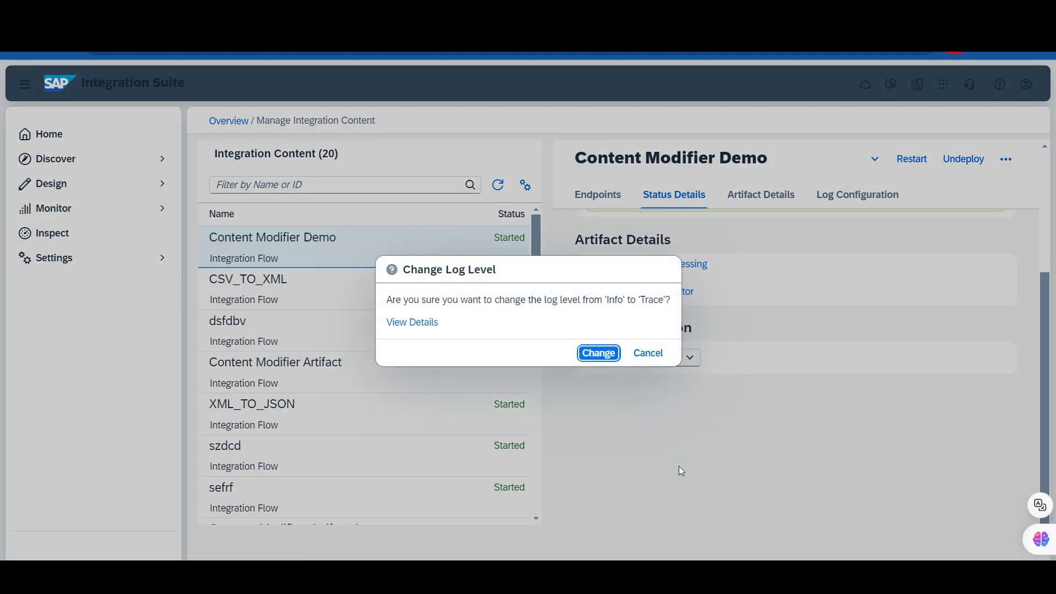
{"action": "left_click", "coordinate": [599, 353]}
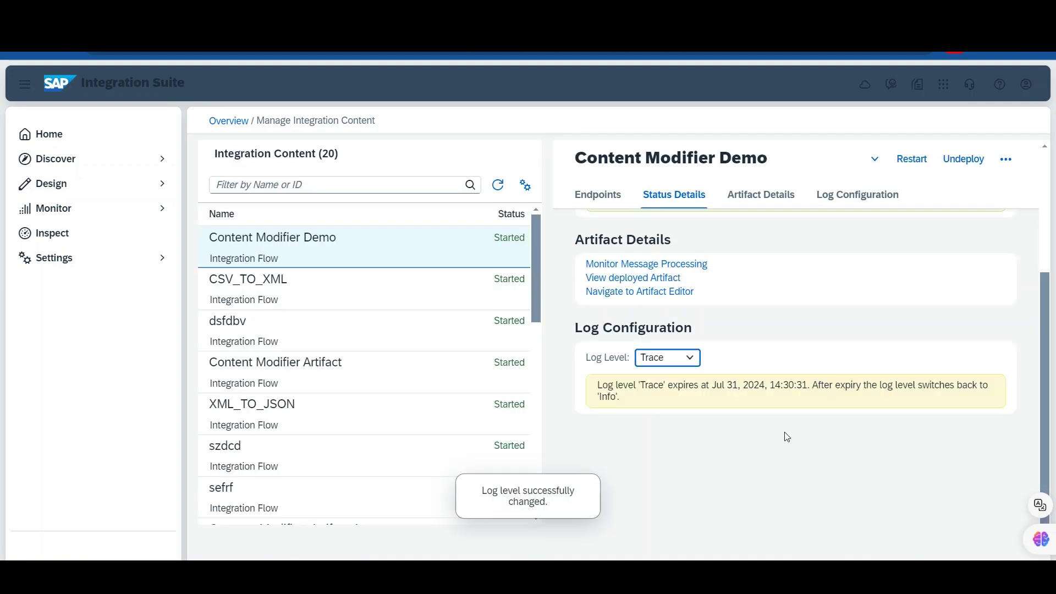
Copy the flow's endpoint URL again and paste it as the address of the Say Hello GET request in Postman
{"action": "scroll", "coordinate": [786, 436], "scroll_direction": "up", "scroll_amount": 5}
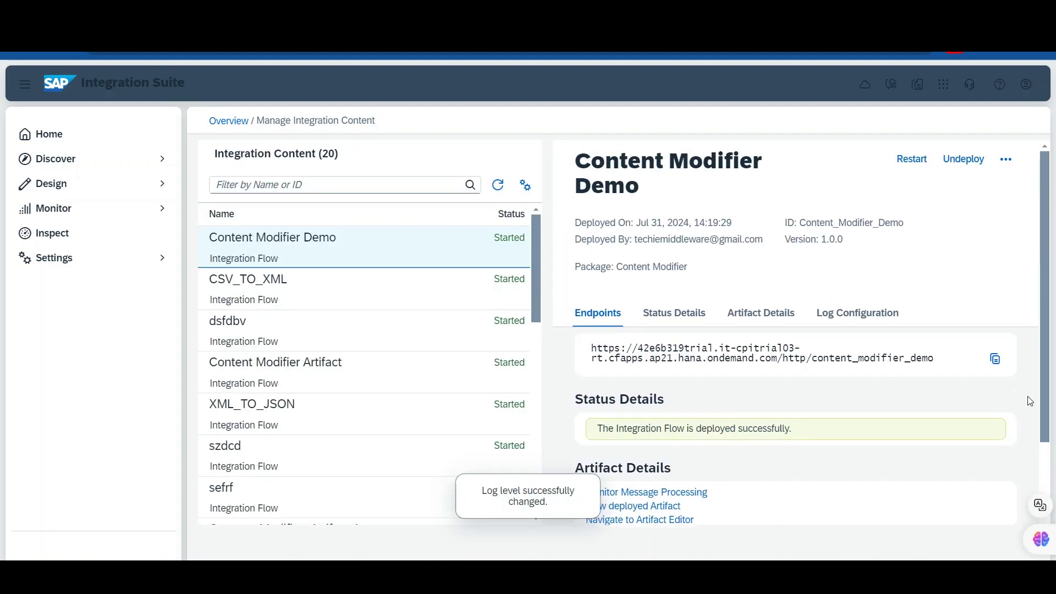
{"action": "left_click", "coordinate": [997, 362]}
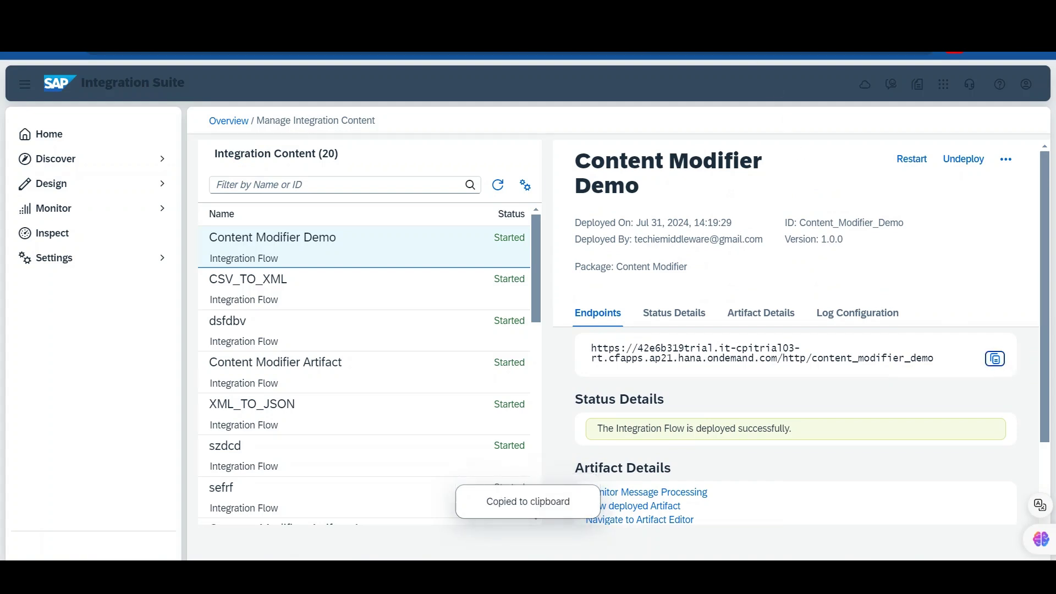
{"action": "key", "text": "alt+Tab"}
{"action": "left_click", "coordinate": [595, 174]}
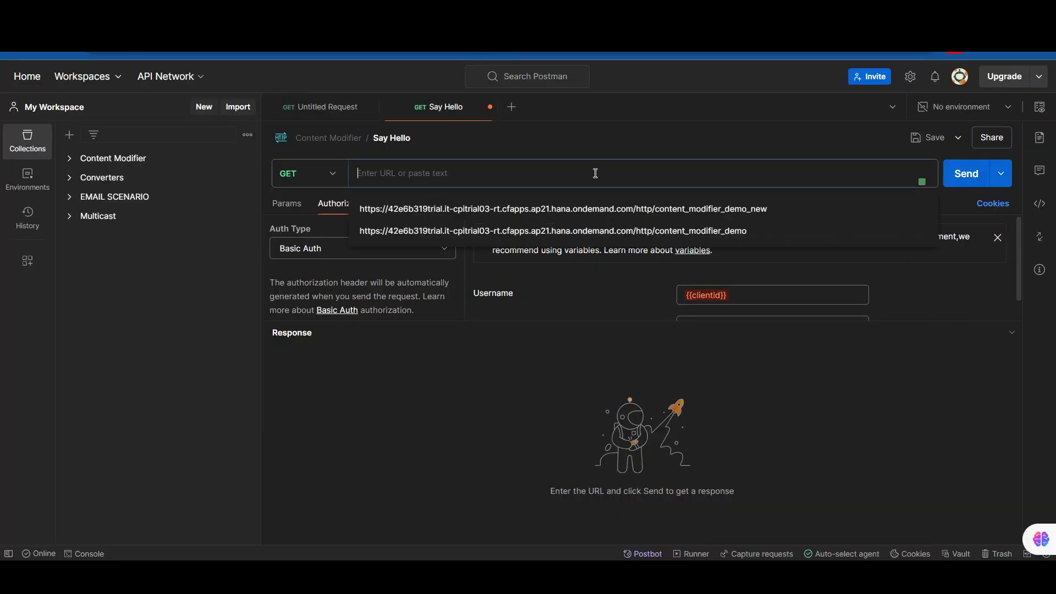
{"action": "key", "text": "ctrl+v"}
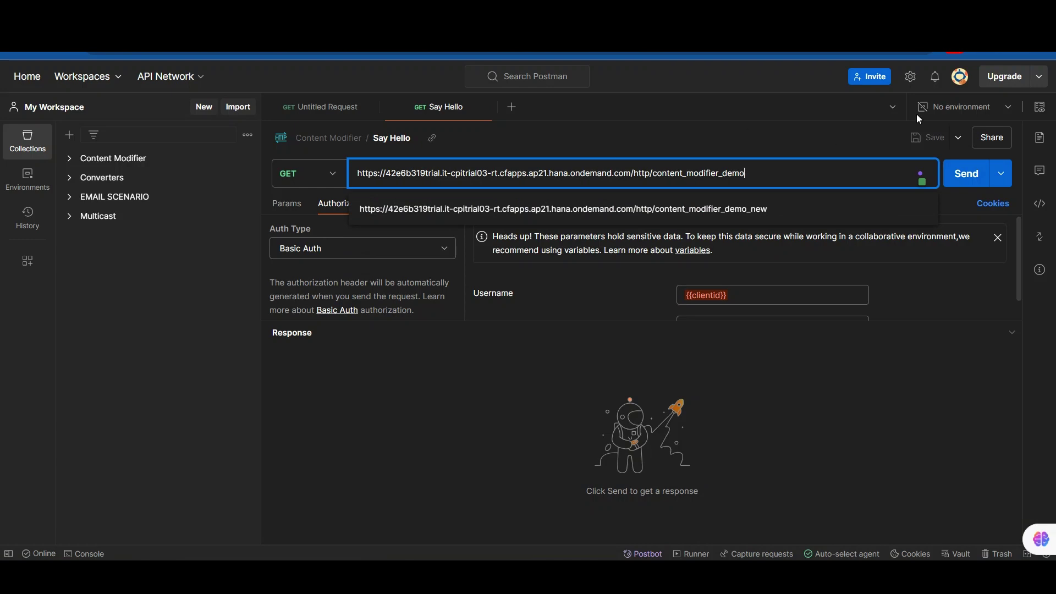
Select the SAP CI environment for the Say Hello request and send it
{"action": "left_click", "coordinate": [1008, 109]}
{"action": "left_click", "coordinate": [843, 213]}
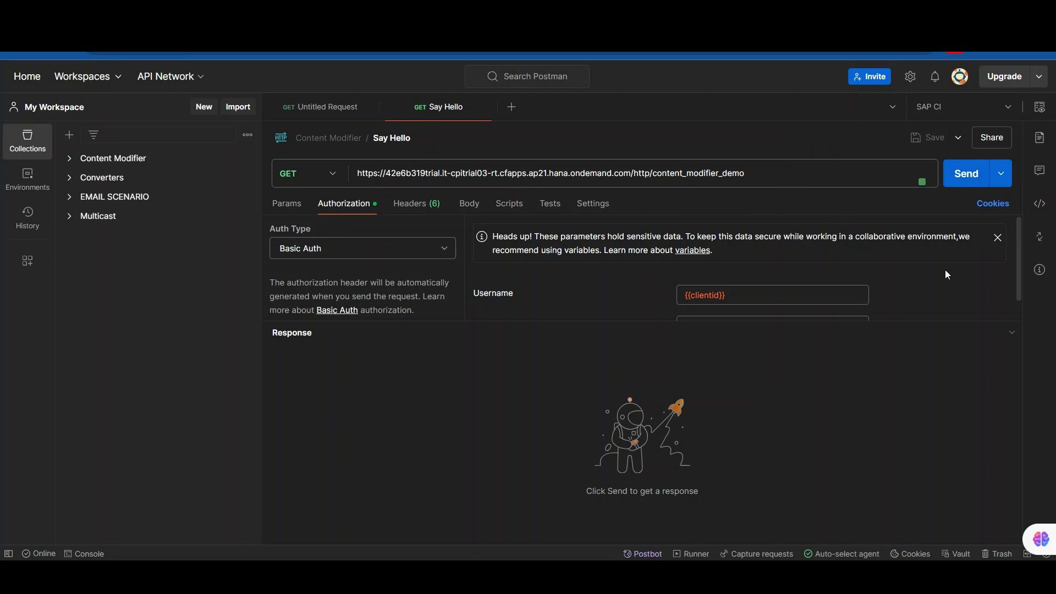
{"action": "key", "text": "ctrl+Return"}
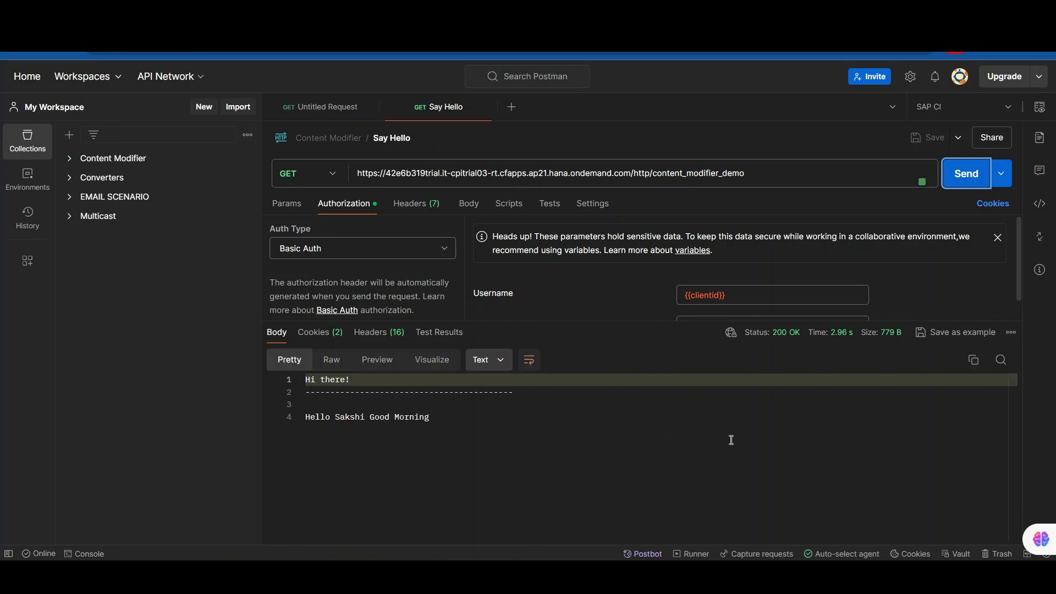
Switch back to SAP Integration Suite and open the message processing monitor for the Content Modifier Demo flow
{"action": "left_click", "coordinate": [319, 20]}
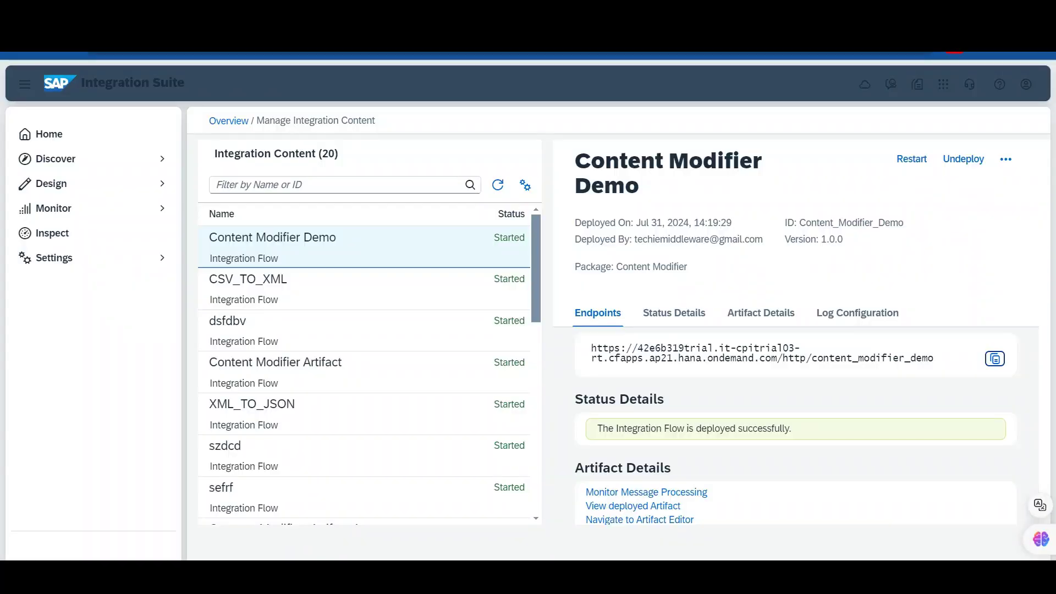
{"action": "scroll", "coordinate": [838, 428], "scroll_direction": "down", "scroll_amount": 1}
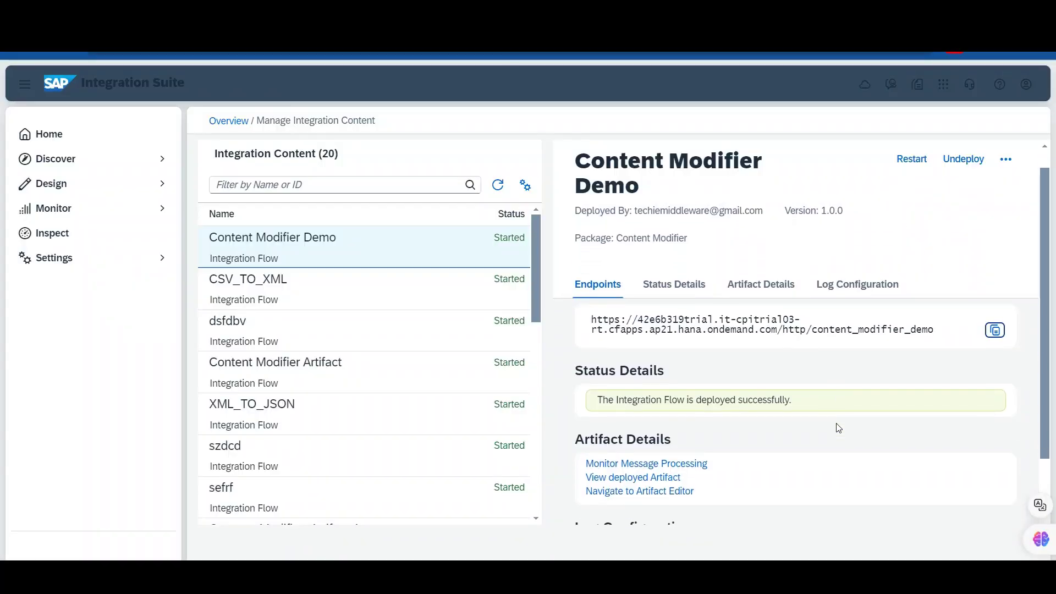
{"action": "scroll", "coordinate": [839, 428], "scroll_direction": "down", "scroll_amount": 3}
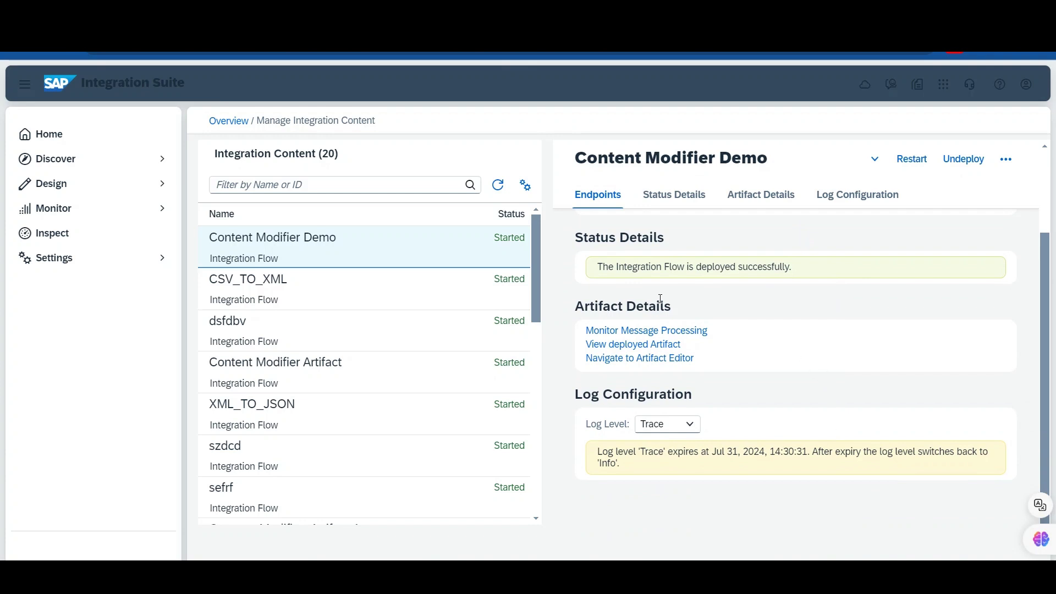
{"action": "left_click", "coordinate": [697, 336]}
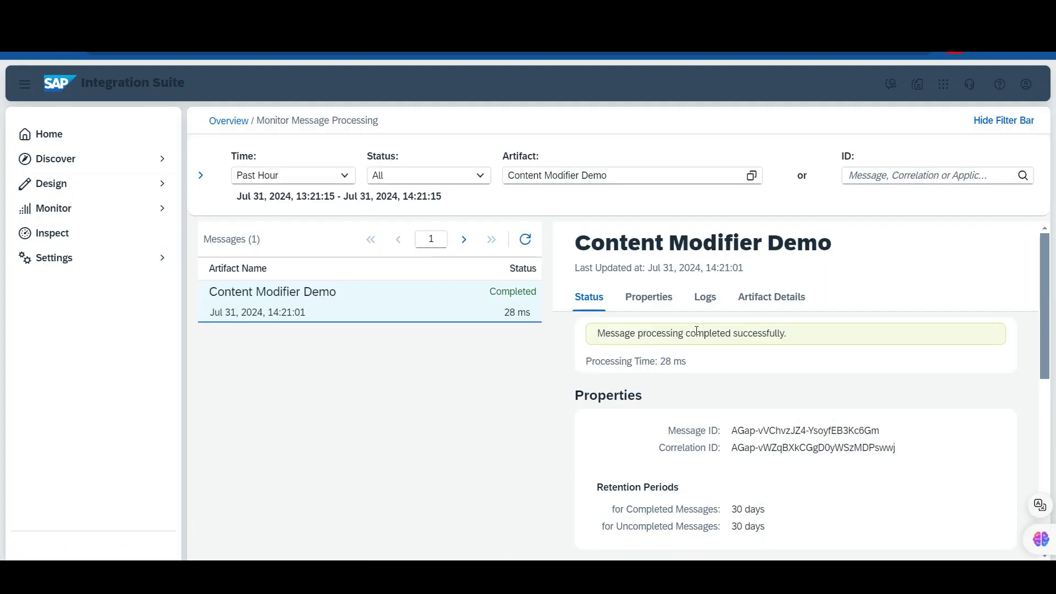
Open the trace of the completed Content Modifier Demo message from the Trace log level in its logs
{"action": "scroll", "coordinate": [809, 394], "scroll_direction": "down", "scroll_amount": 4}
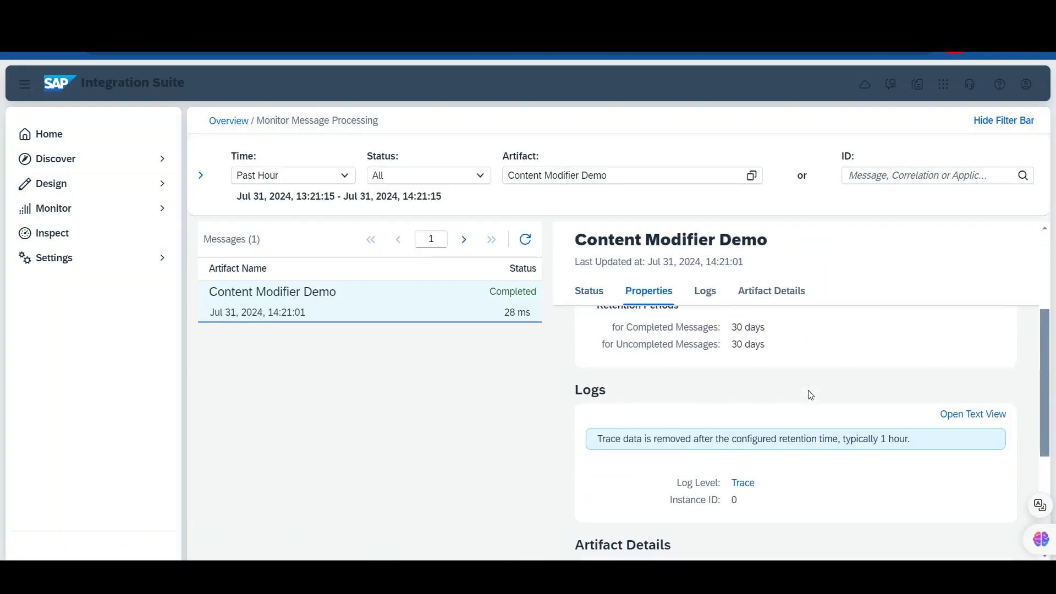
{"action": "scroll", "coordinate": [820, 467], "scroll_direction": "down", "scroll_amount": 1}
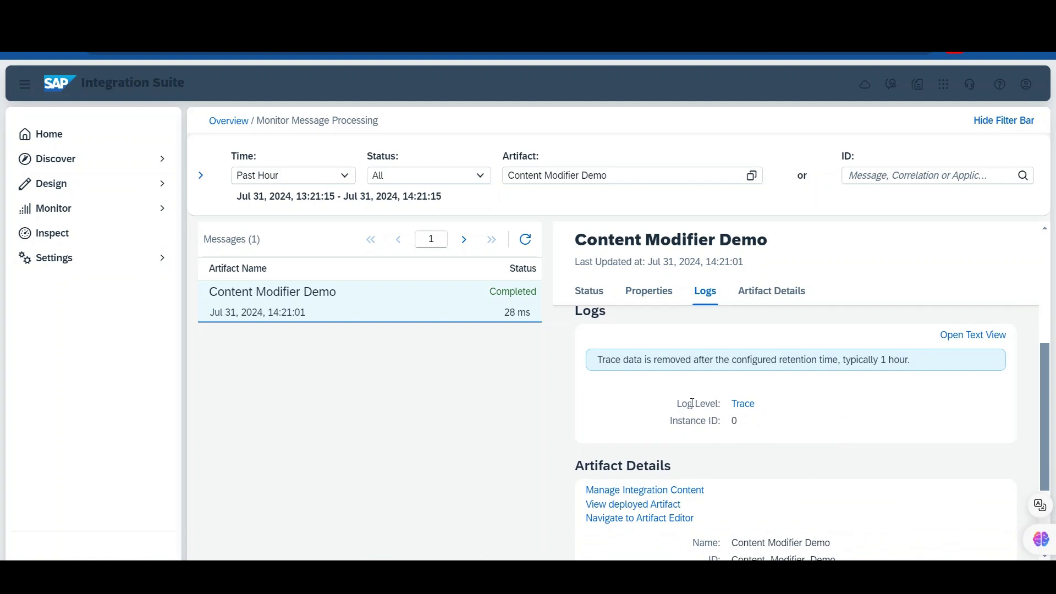
{"action": "double_click", "coordinate": [743, 405]}
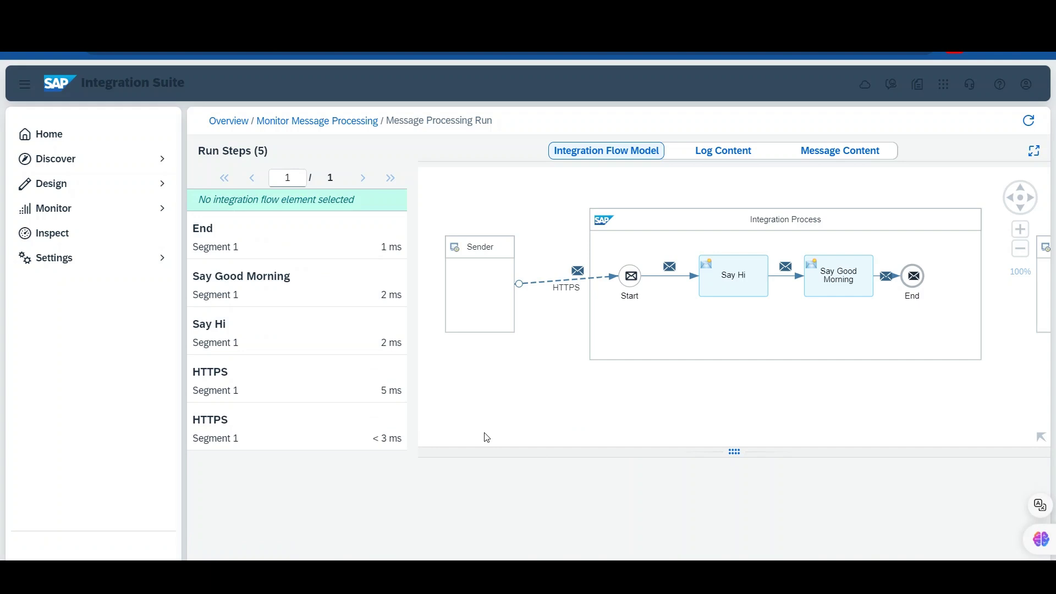
View the connection settings of the earliest HTTPS run step and enlarge the details area below the flow model
{"action": "left_click", "coordinate": [295, 447]}
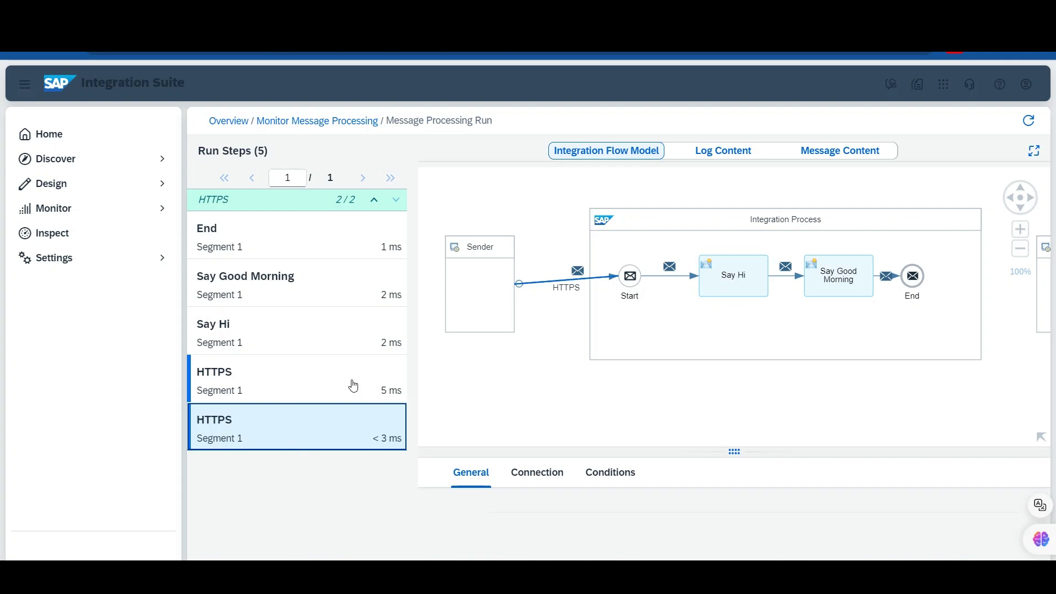
{"action": "left_click", "coordinate": [557, 472]}
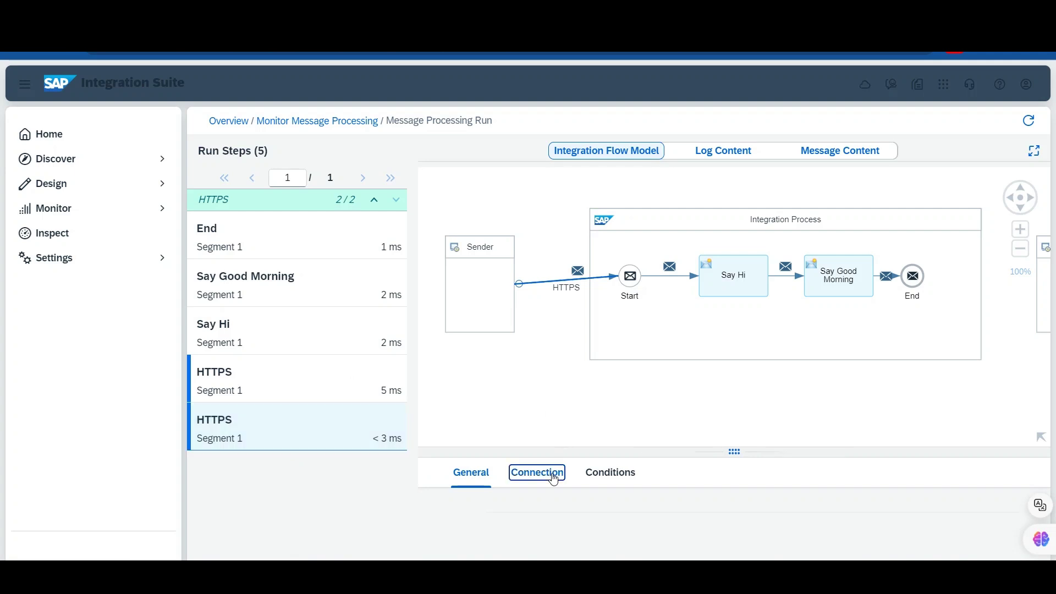
{"action": "left_click", "coordinate": [681, 449]}
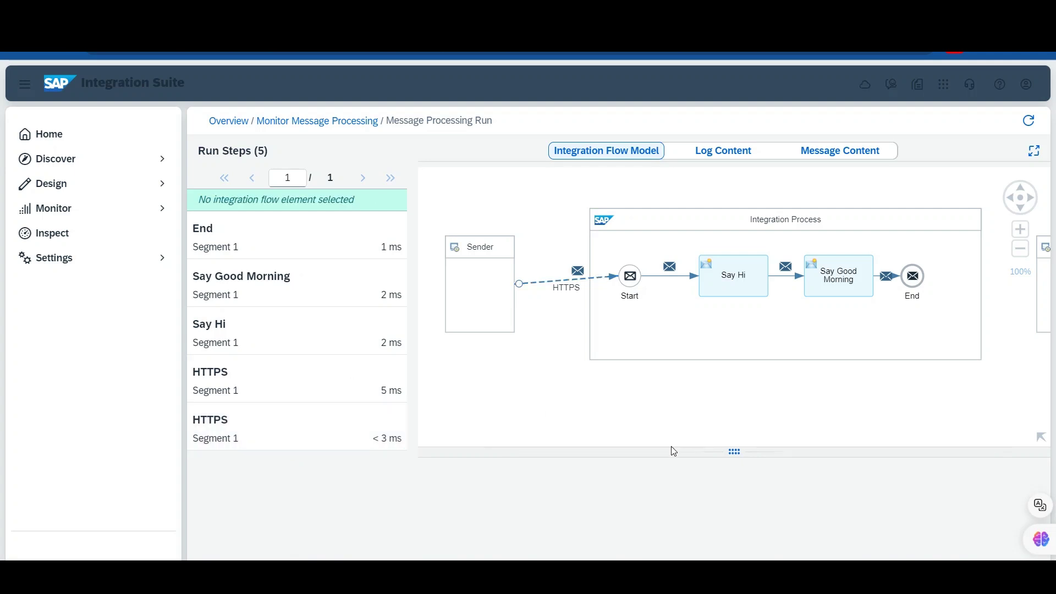
{"action": "left_click", "coordinate": [258, 448]}
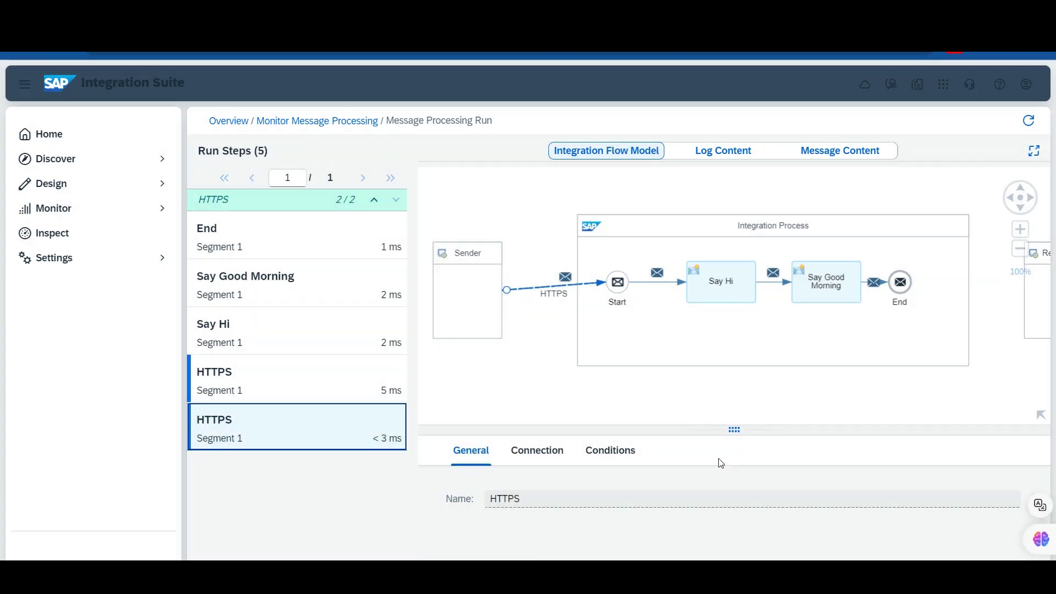
{"action": "left_click", "coordinate": [533, 462]}
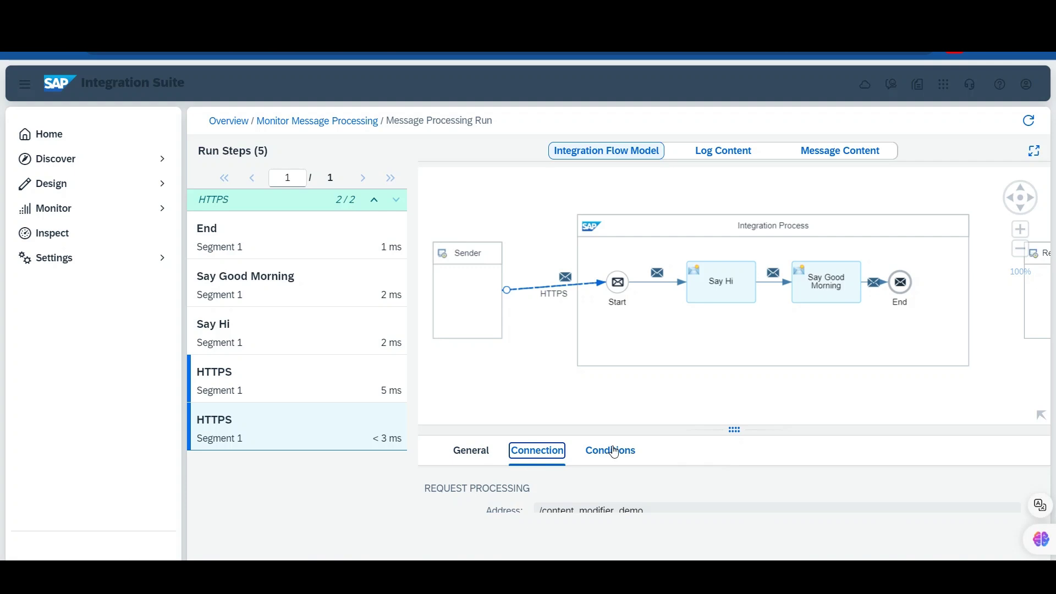
{"action": "left_click_drag", "start_coordinate": [653, 430], "coordinate": [652, 372]}
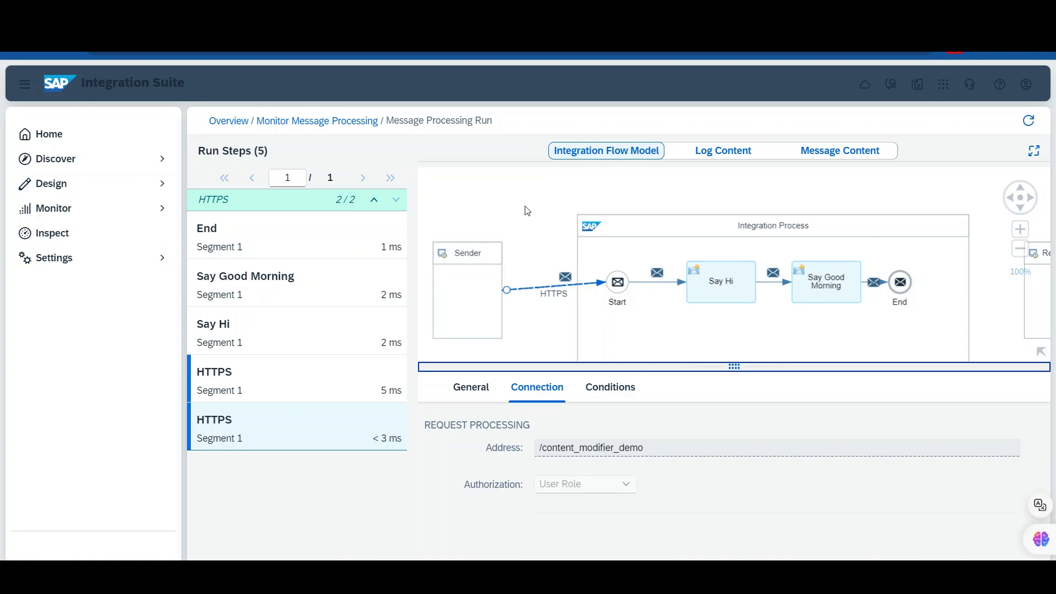
Examine the Say Hi run step's log properties and activities, plus the header and payload of its message before the step
{"action": "left_click", "coordinate": [290, 344]}
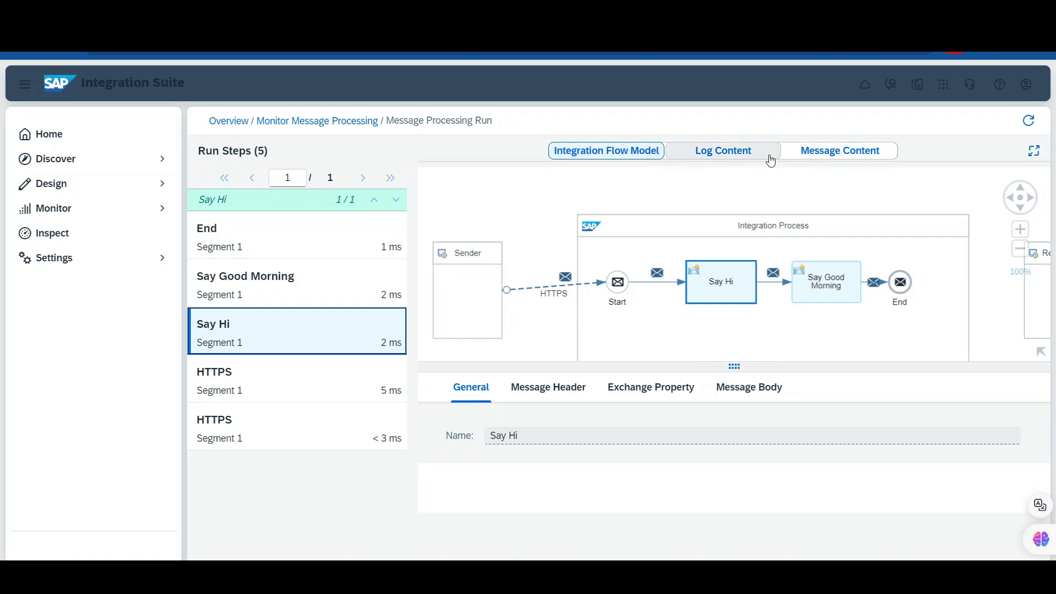
{"action": "left_click", "coordinate": [733, 154]}
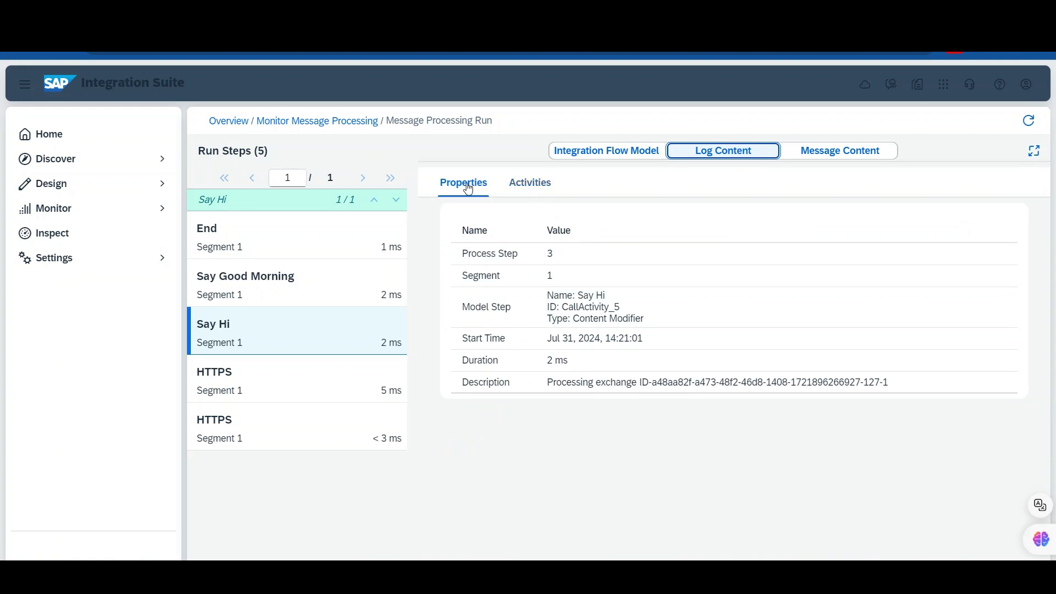
{"action": "left_click", "coordinate": [531, 190]}
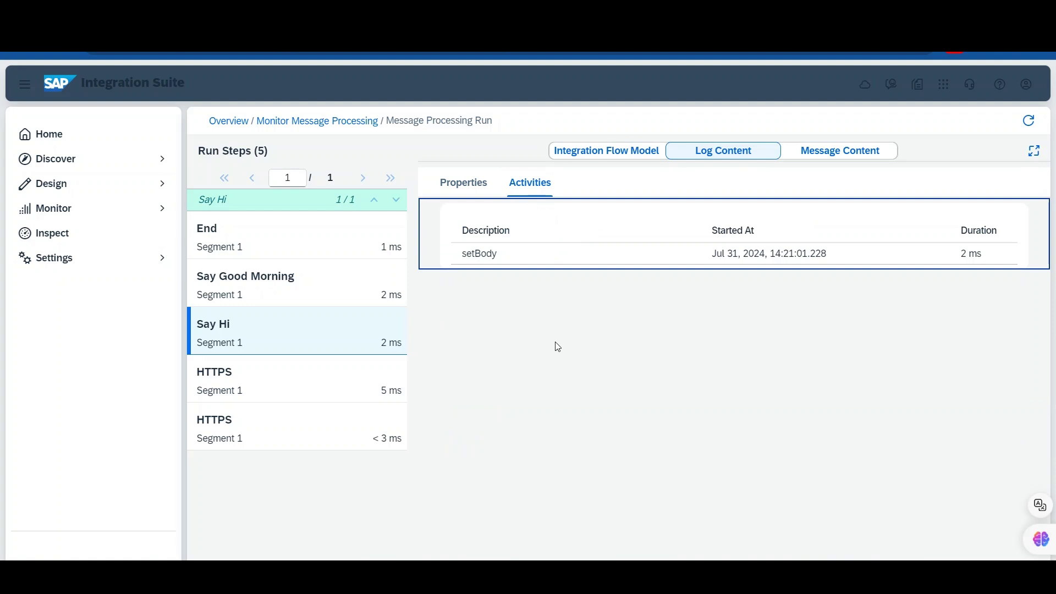
{"action": "left_click", "coordinate": [481, 185]}
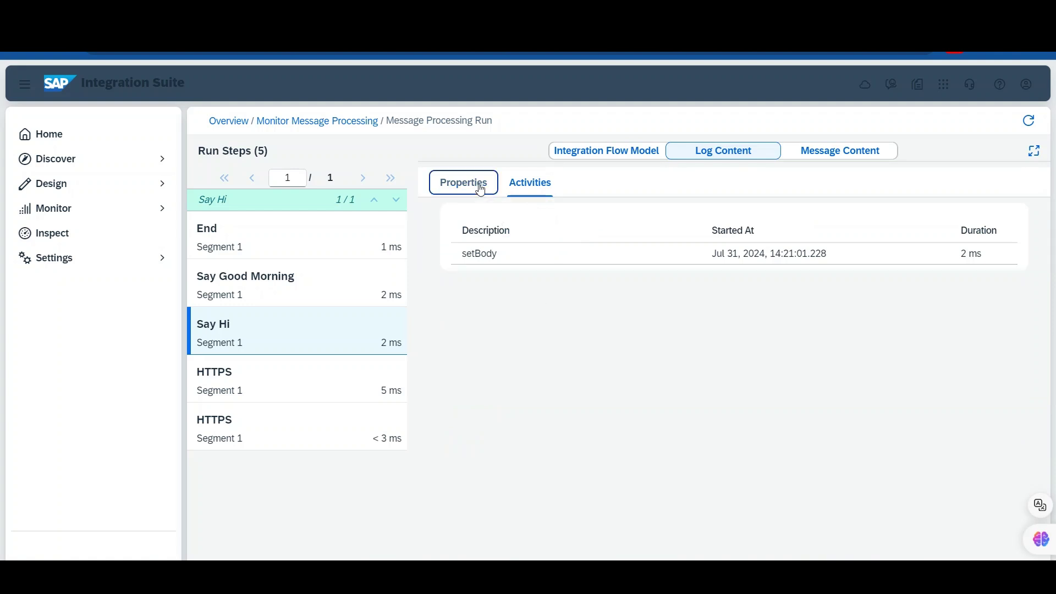
{"action": "left_click", "coordinate": [844, 158]}
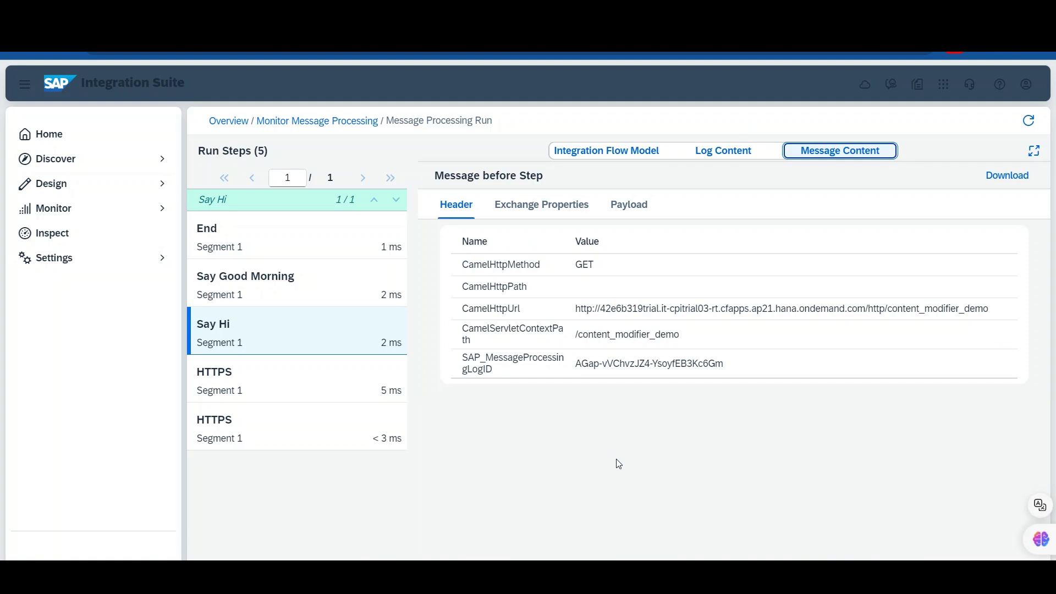
{"action": "left_click", "coordinate": [635, 209]}
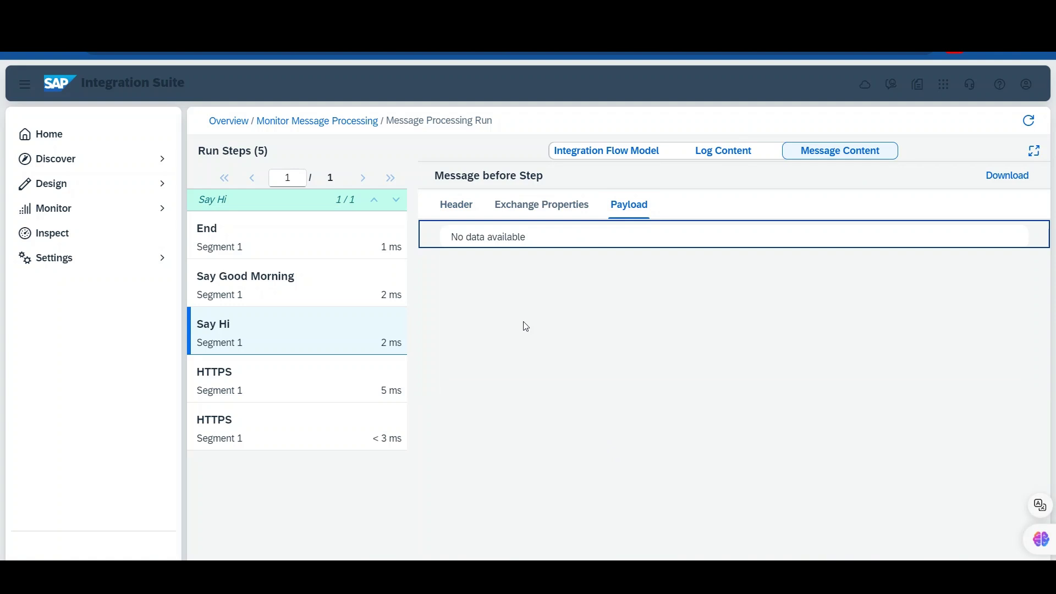
Check the message payload before the Say Good Morning run step, highlighting its text
{"action": "left_click", "coordinate": [334, 289]}
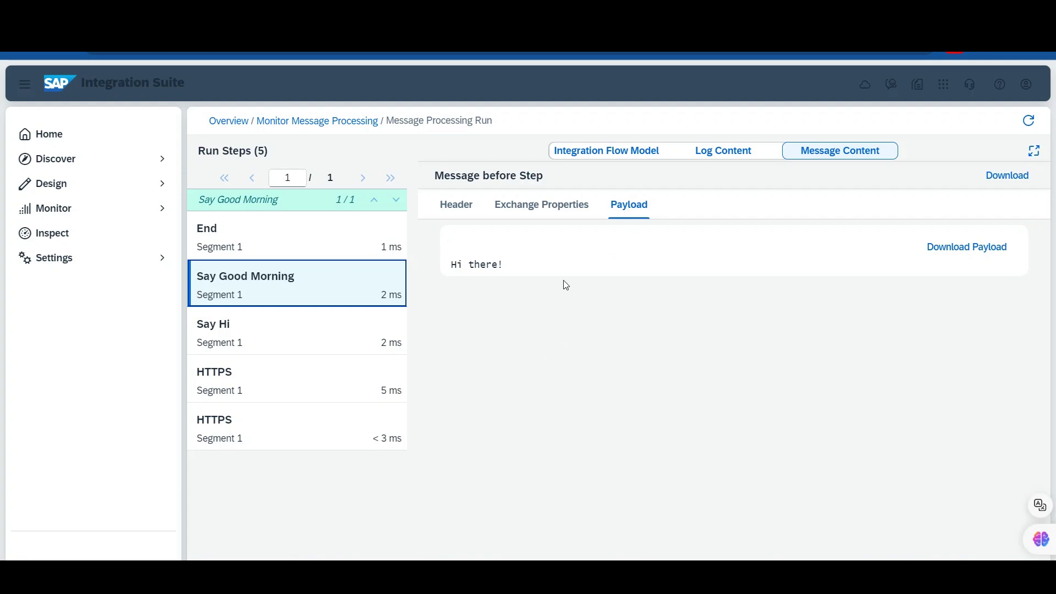
{"action": "left_click_drag", "start_coordinate": [543, 263], "coordinate": [449, 267]}
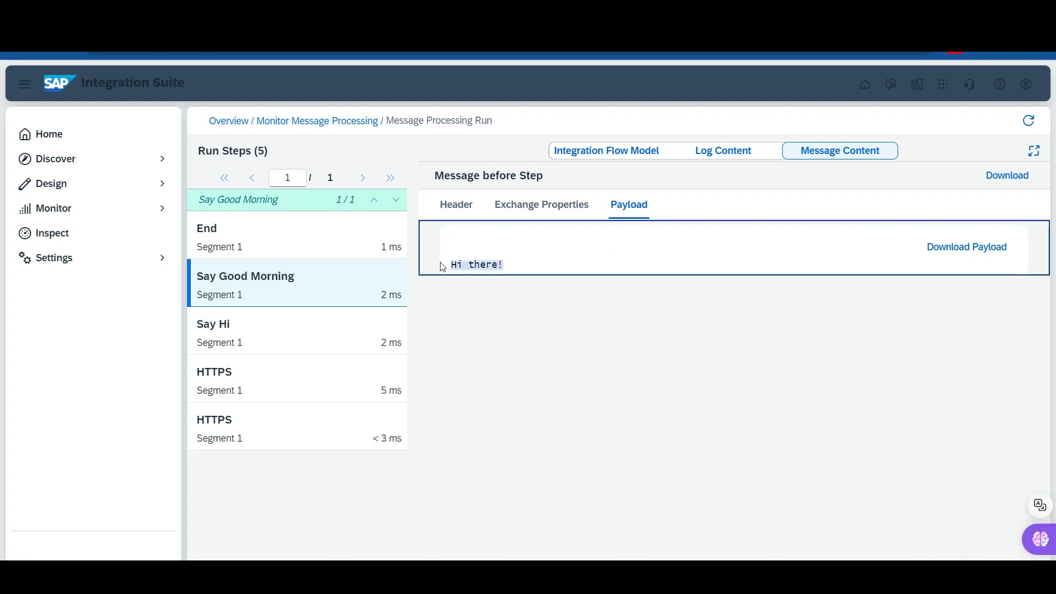
{"action": "left_click", "coordinate": [480, 342]}
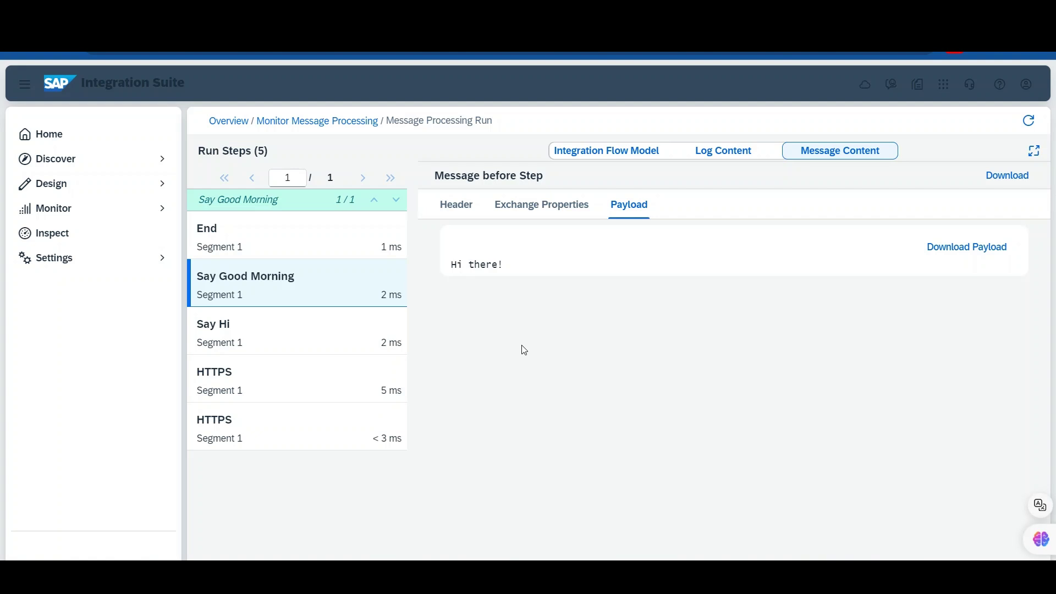
{"action": "left_click_drag", "start_coordinate": [517, 264], "coordinate": [439, 262]}
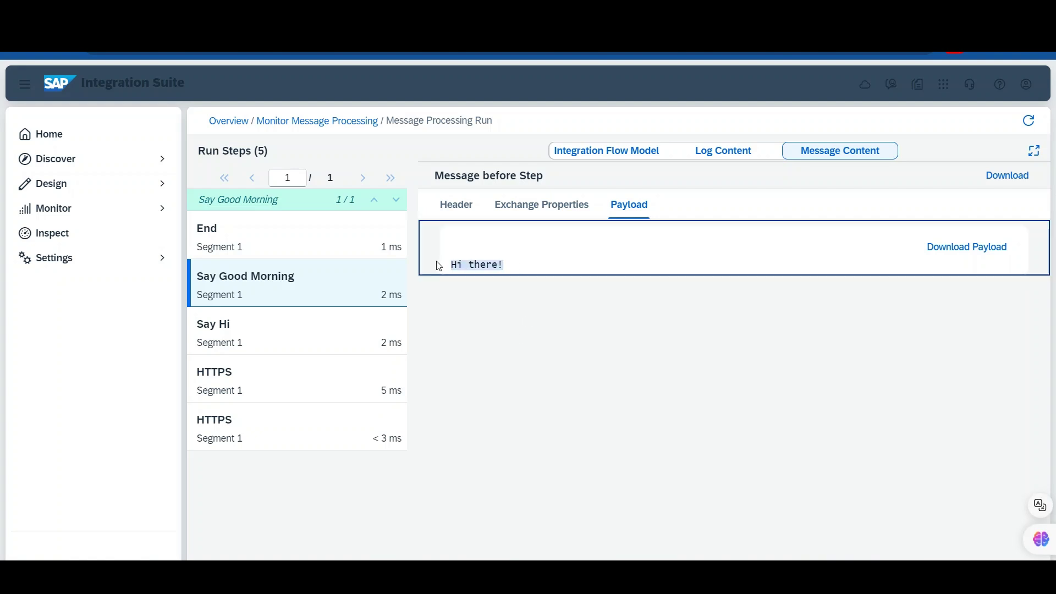
{"action": "left_click", "coordinate": [484, 339]}
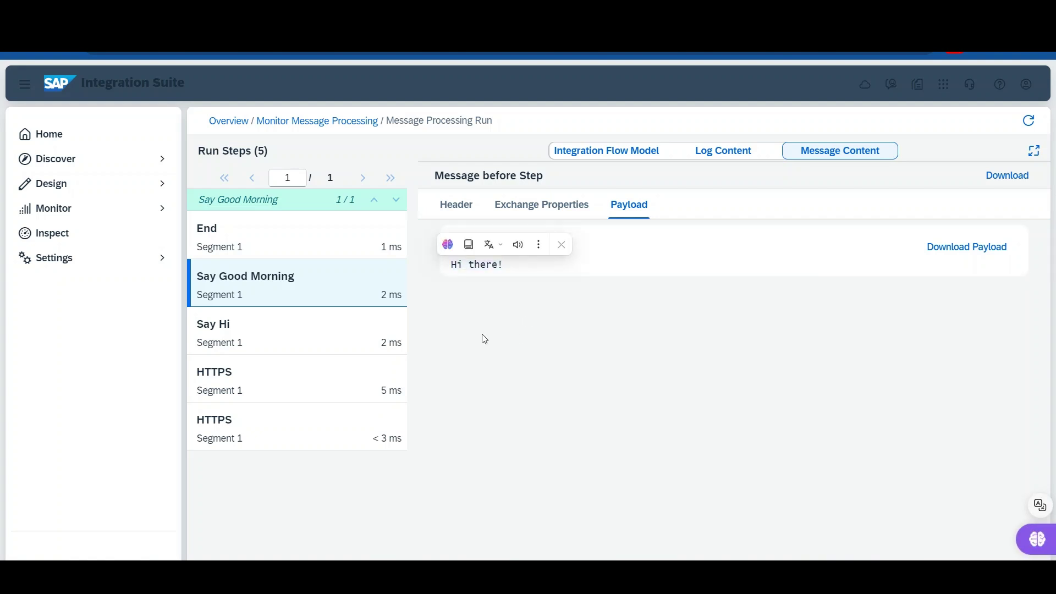
View the exchange properties and headers of the message before Say Good Morning, and return to the integration flow model
{"action": "left_click", "coordinate": [557, 213]}
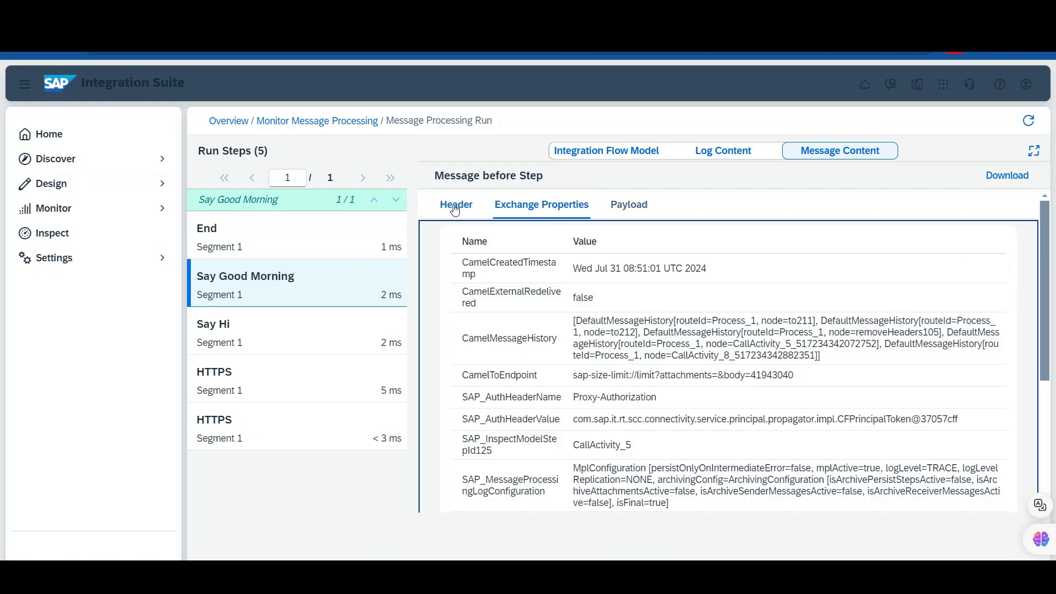
{"action": "left_click", "coordinate": [456, 210]}
{"action": "left_click", "coordinate": [748, 152]}
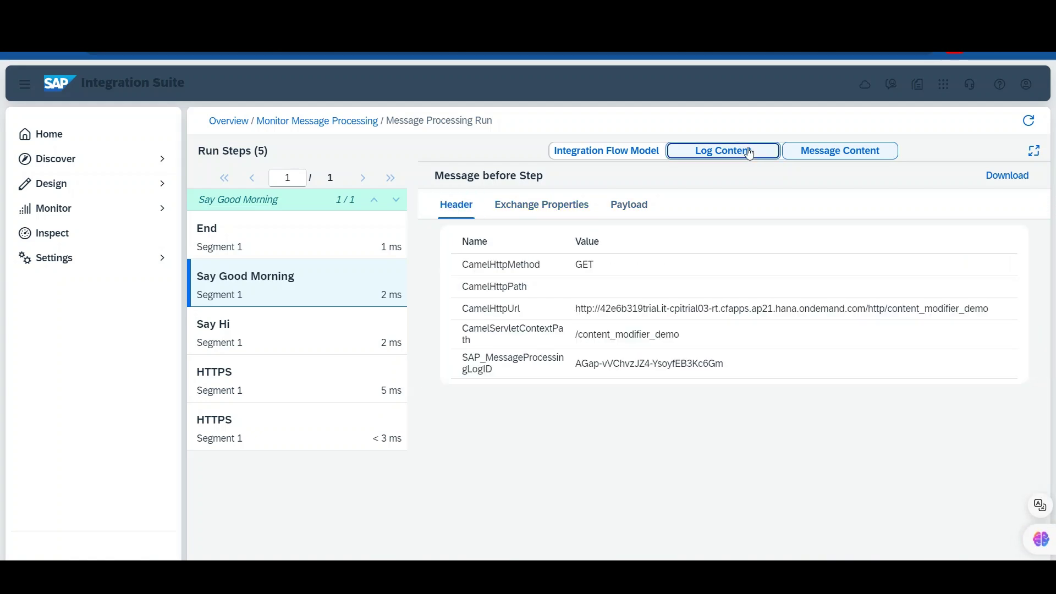
{"action": "left_click", "coordinate": [626, 151]}
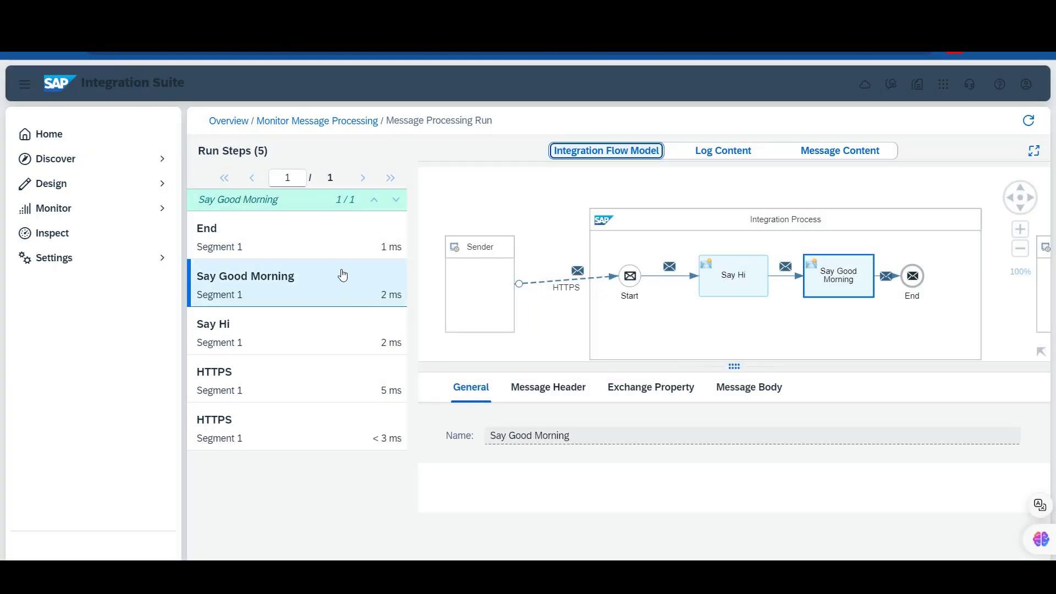
Open the message content of the End run step and examine its full payload
{"action": "left_click", "coordinate": [331, 244]}
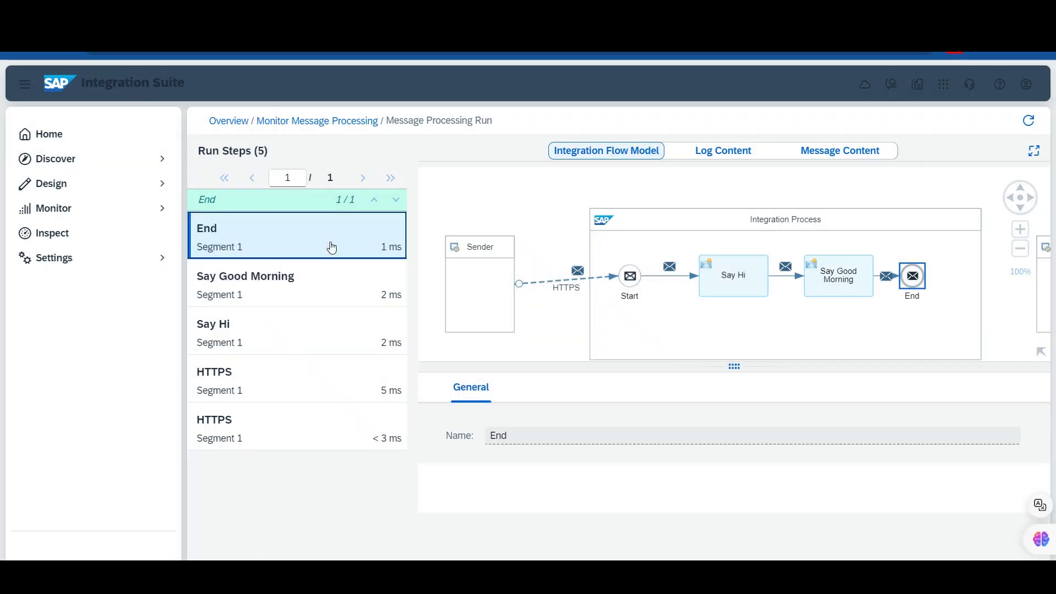
{"action": "left_click", "coordinate": [835, 156]}
{"action": "left_click", "coordinate": [636, 207]}
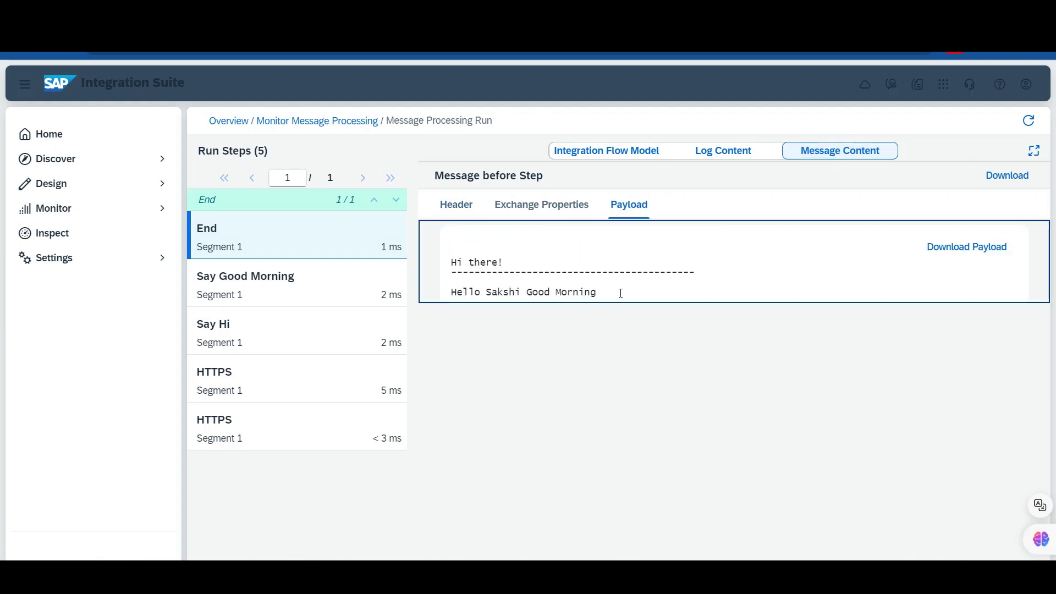
{"action": "left_click_drag", "start_coordinate": [621, 293], "coordinate": [442, 246]}
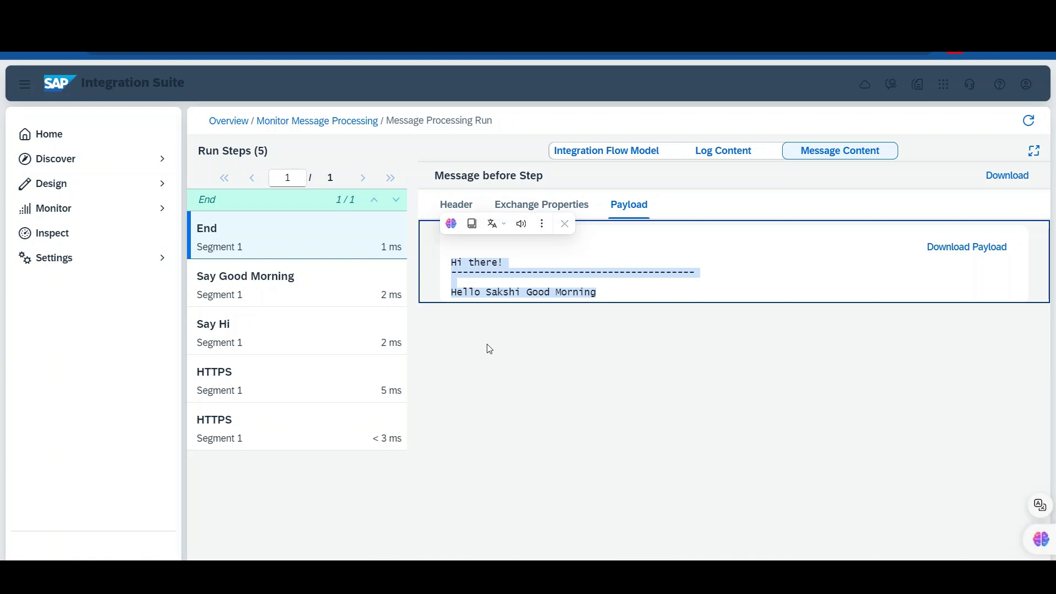
{"action": "left_click", "coordinate": [505, 328]}
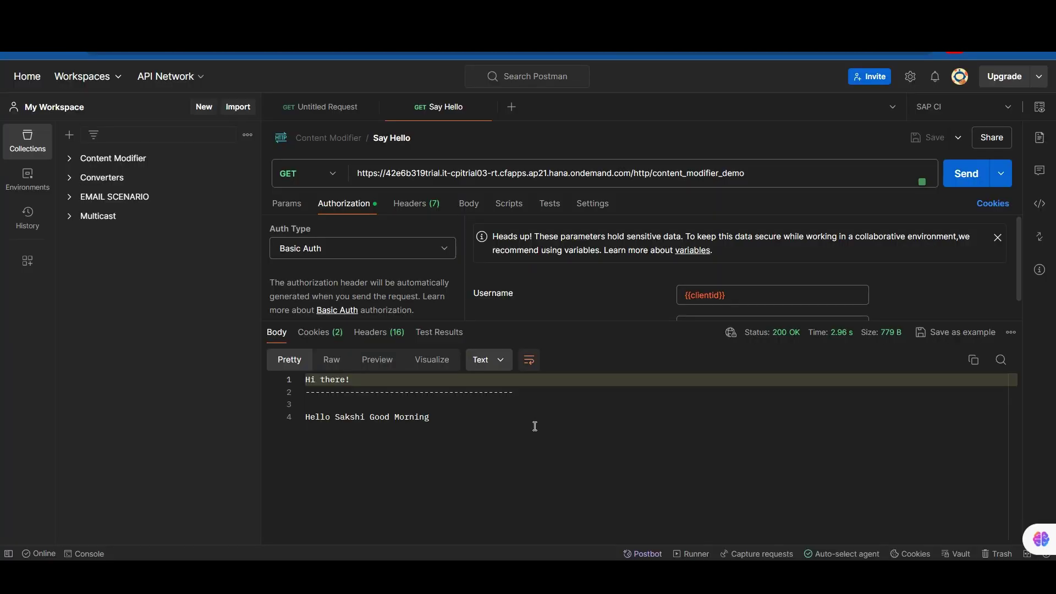
Switch to Postman and highlight the whole Say Hello response body to compare it with the End payload
{"action": "left_click", "coordinate": [536, 426]}
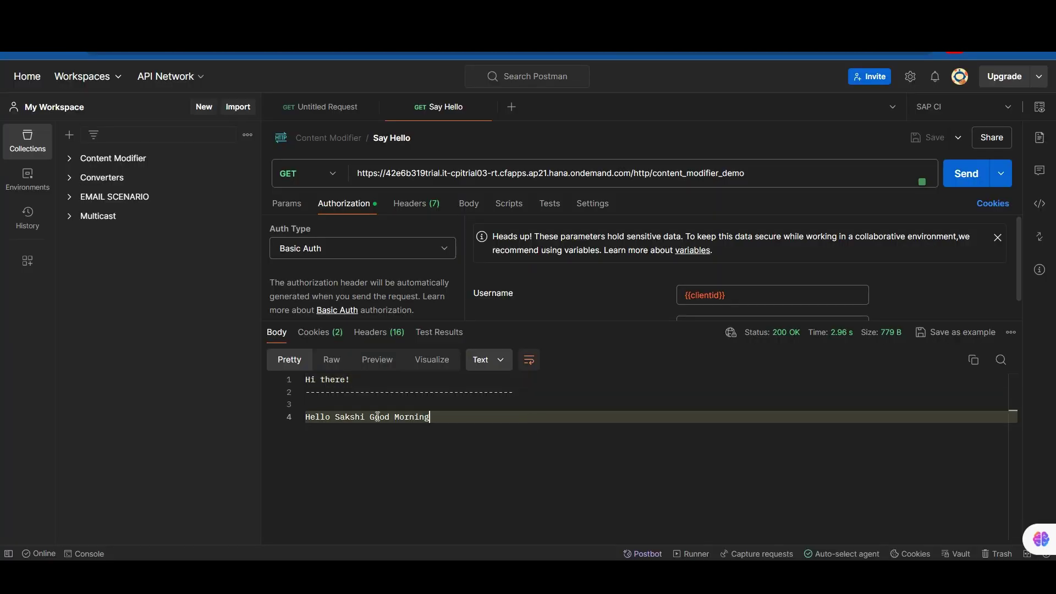
{"action": "left_click", "coordinate": [311, 380], "text": "shift"}
{"action": "left_click", "coordinate": [622, 458]}
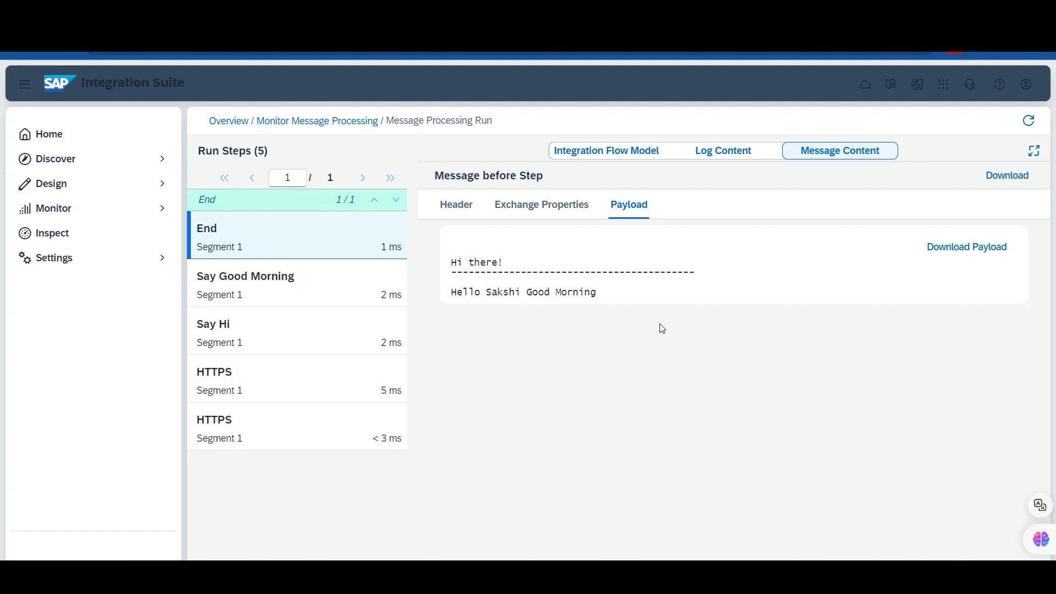
Back in SAP Integration Suite, review the Say Good Morning step's exchange property, message header and message body configuration in the flow model
{"action": "left_click", "coordinate": [353, 295]}
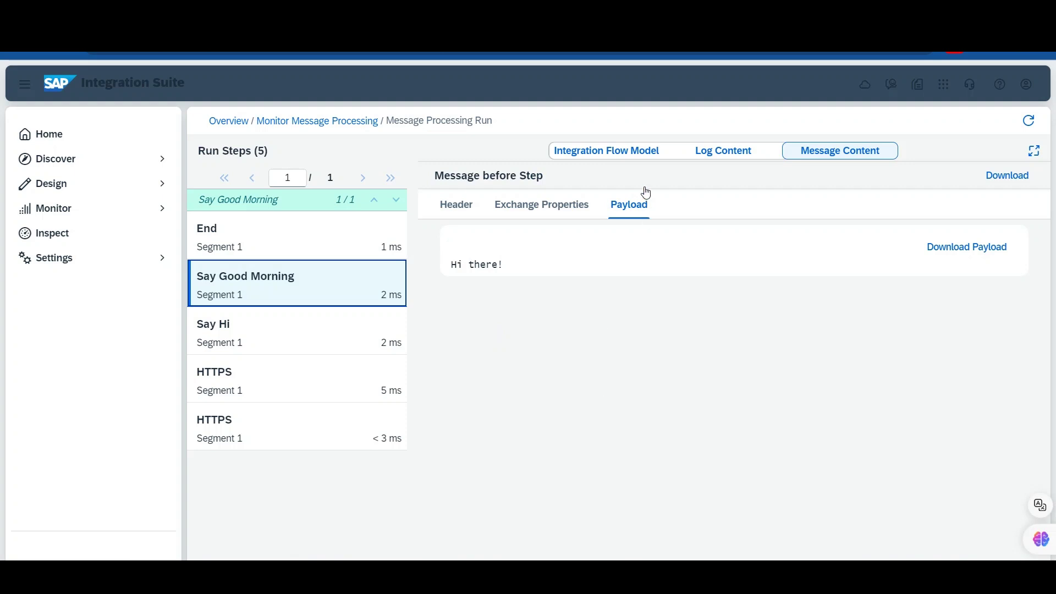
{"action": "left_click", "coordinate": [623, 150]}
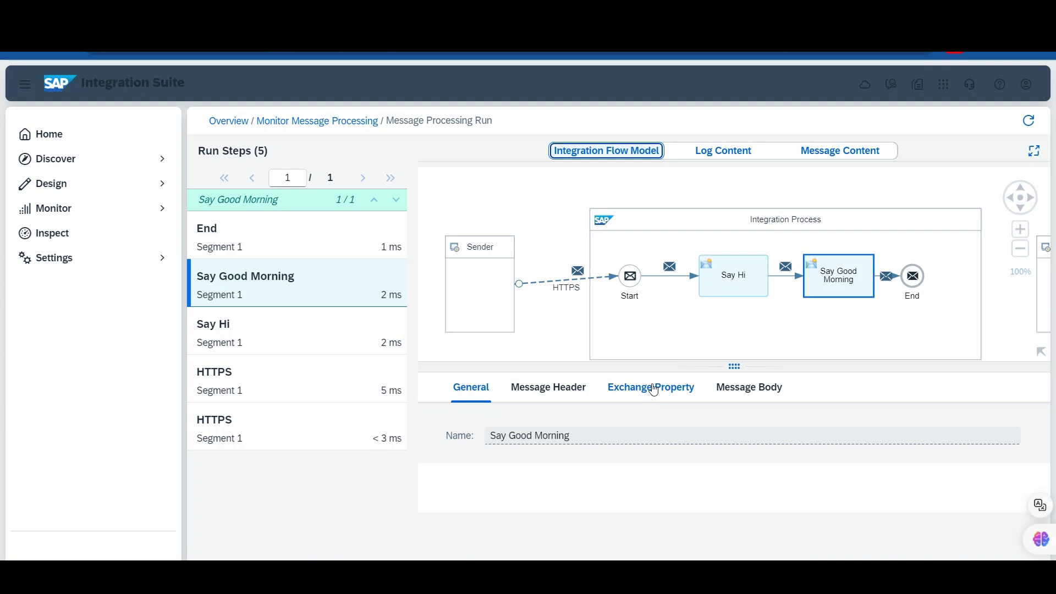
{"action": "left_click", "coordinate": [654, 389]}
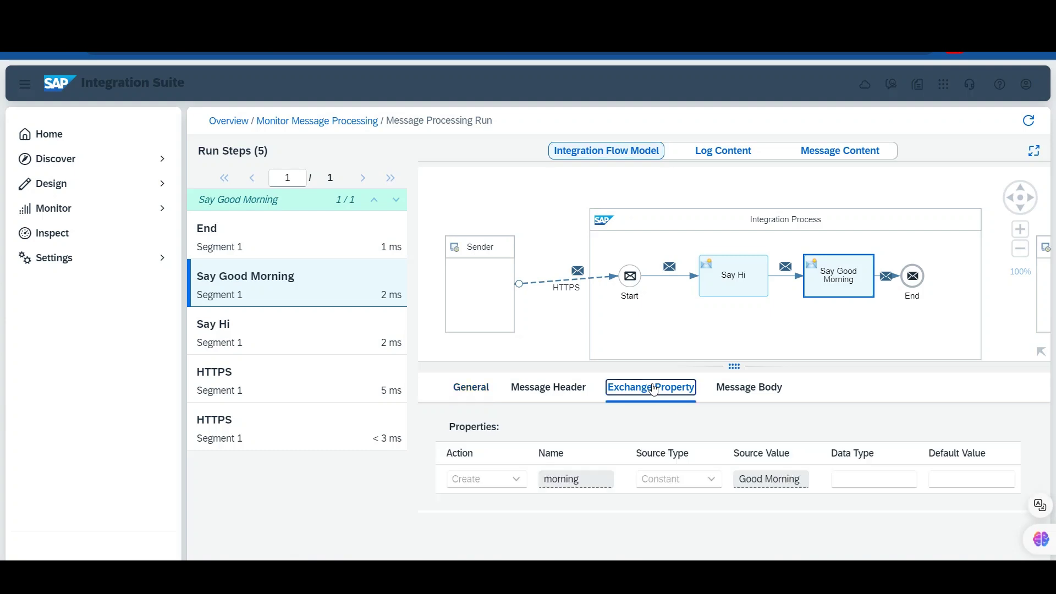
{"action": "left_click", "coordinate": [542, 394]}
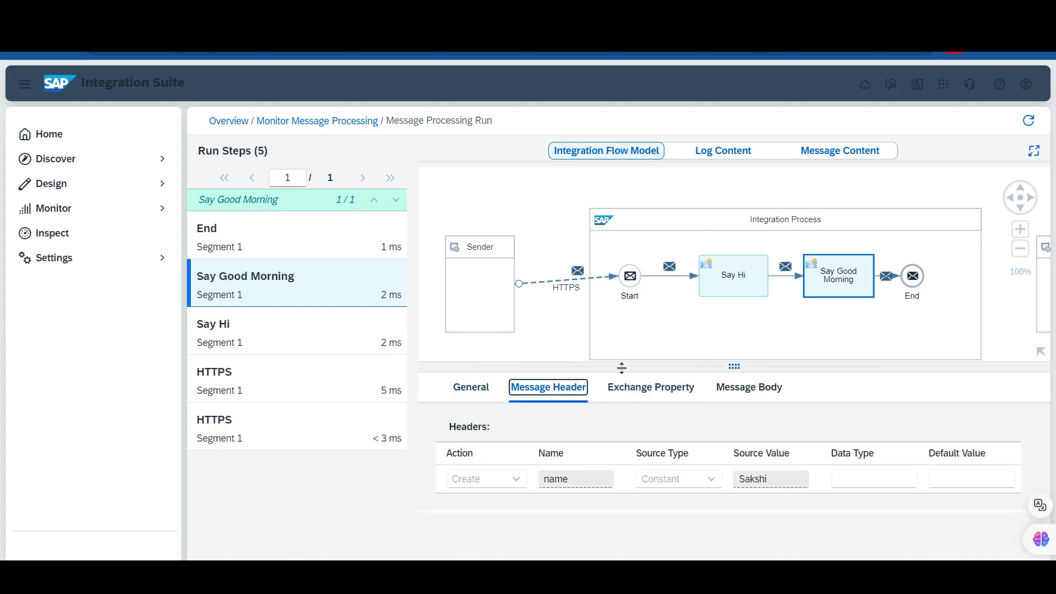
{"action": "left_click", "coordinate": [660, 393]}
{"action": "left_click", "coordinate": [773, 401]}
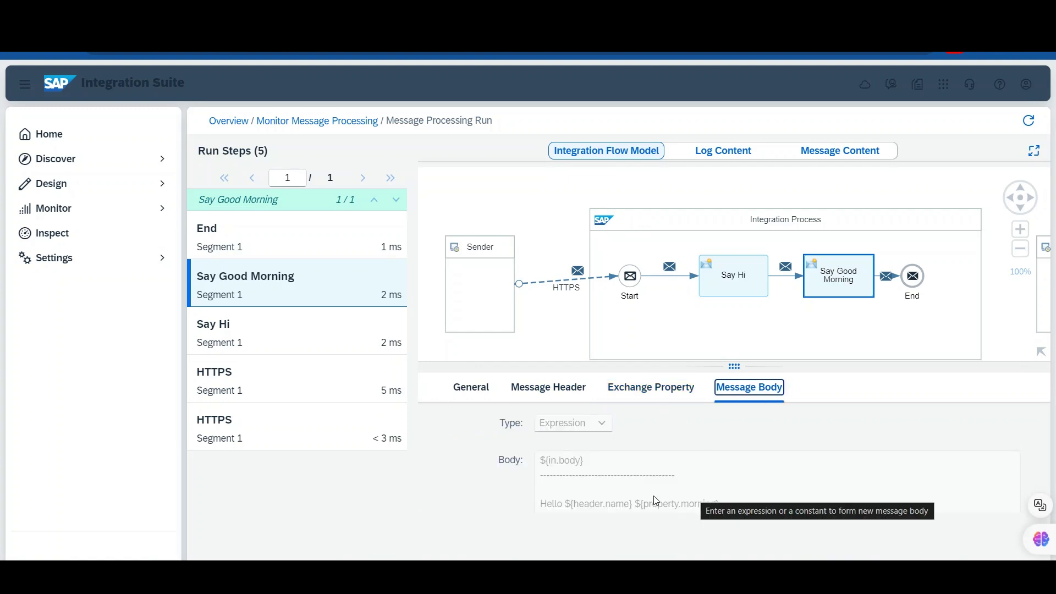
Recheck the payload reaching the End run step against the Say Good Morning body expression
{"action": "left_click", "coordinate": [324, 246]}
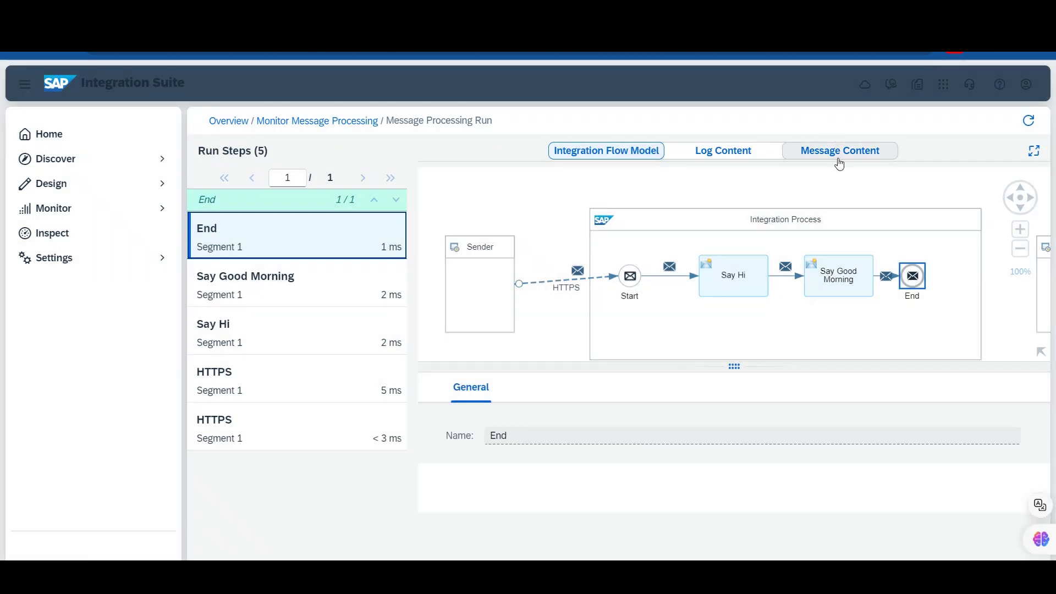
{"action": "left_click", "coordinate": [839, 151]}
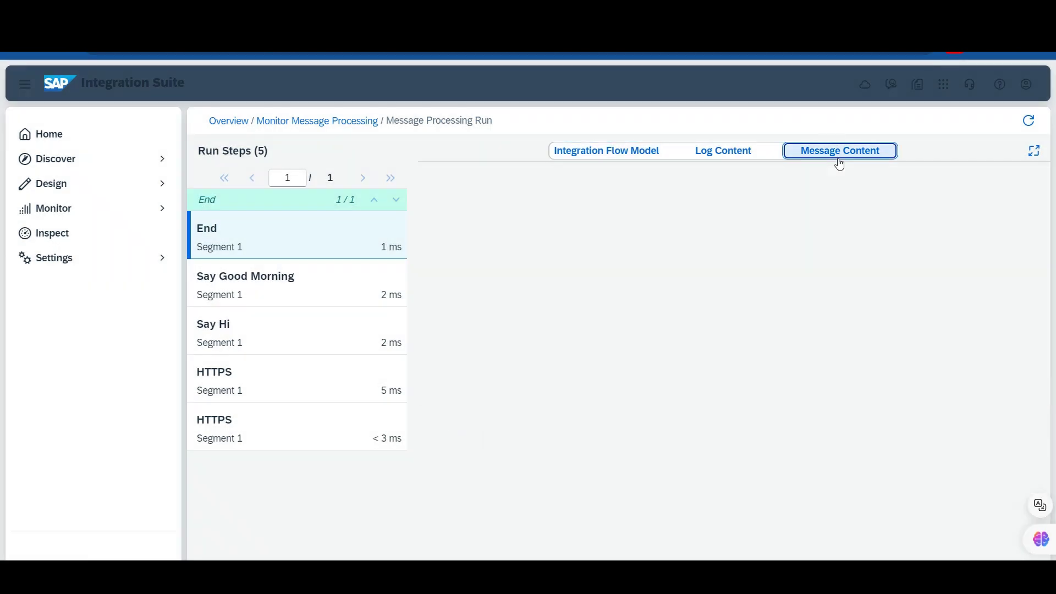
{"action": "left_click", "coordinate": [634, 205]}
{"action": "left_click_drag", "start_coordinate": [610, 291], "coordinate": [445, 260]}
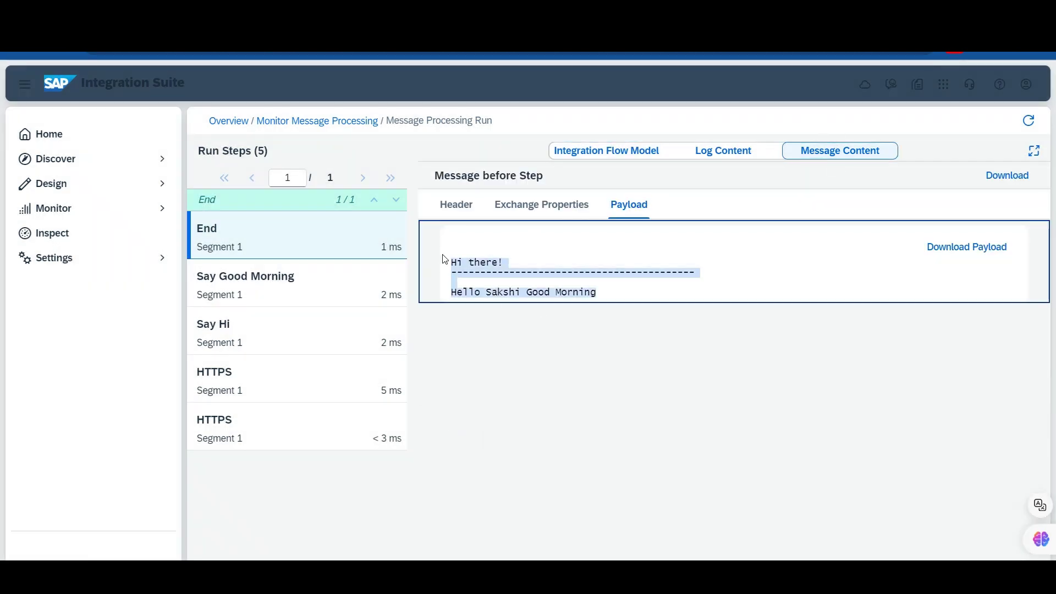
{"action": "left_click", "coordinate": [684, 391]}
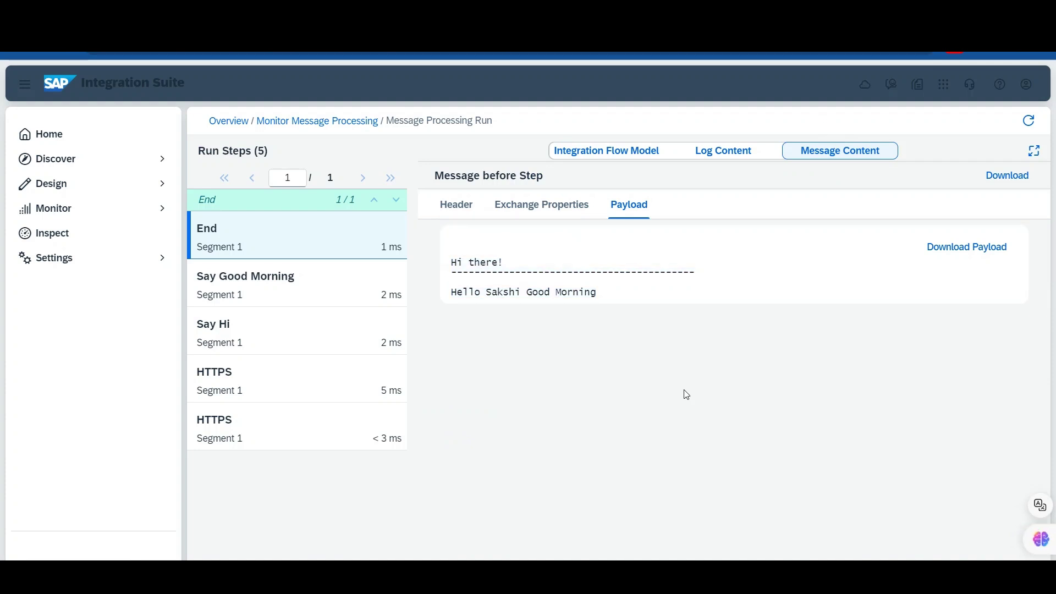